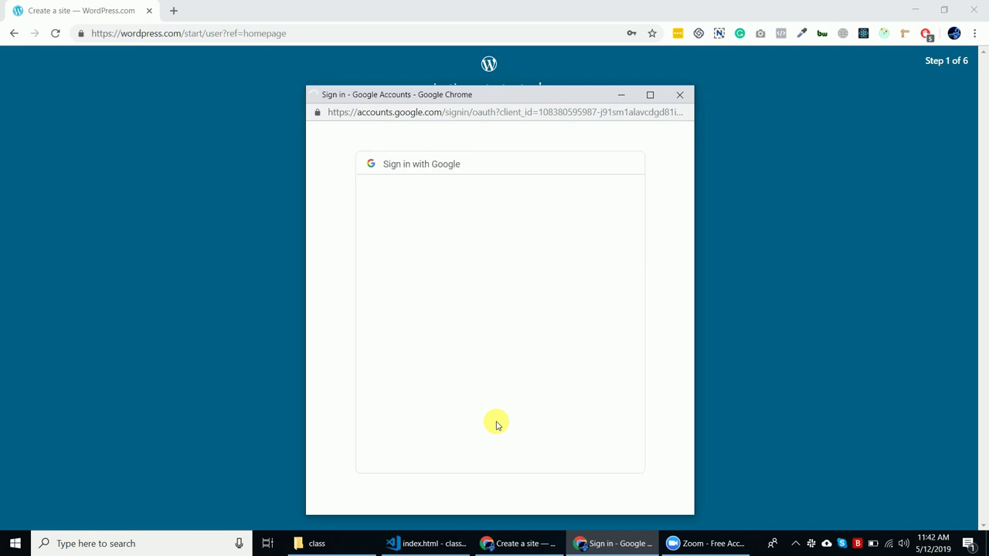
Step: Sign up to WordPress with the second listed Google account, the one showing only an e-mail address
{"action": "left_click", "coordinate": [446, 314]}
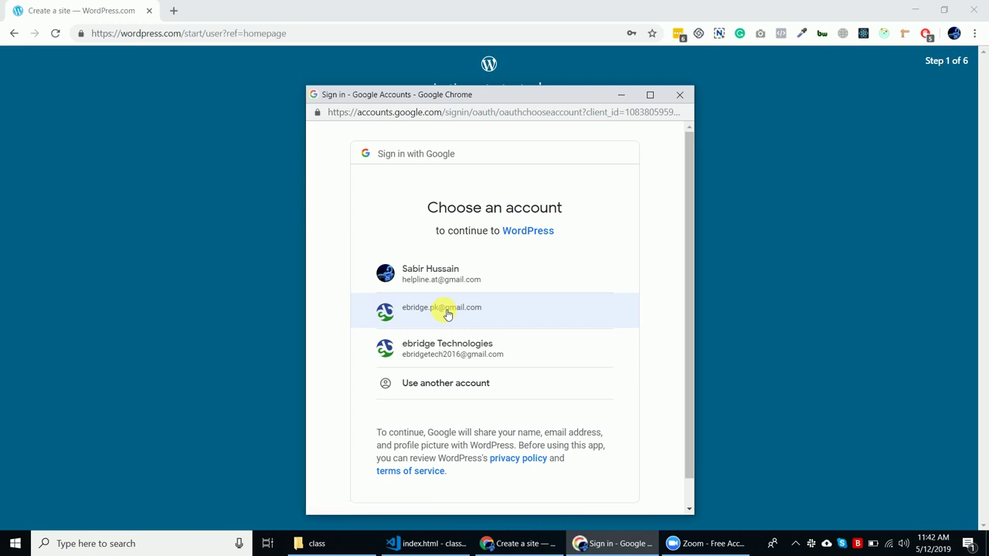
{"action": "left_click", "coordinate": [447, 312]}
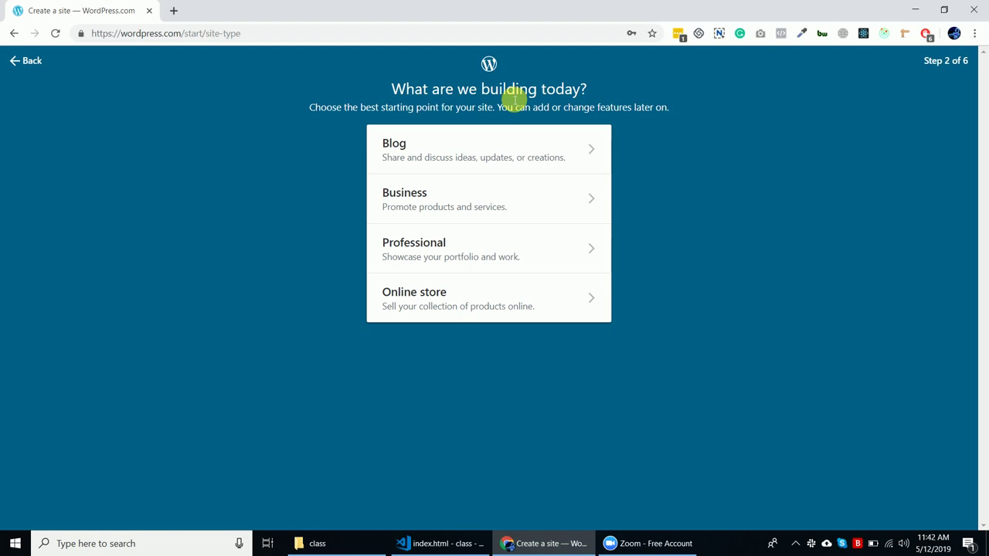
Step: Choose Blog as the site type and submit Education as the blog's topic
{"action": "left_click", "coordinate": [510, 156]}
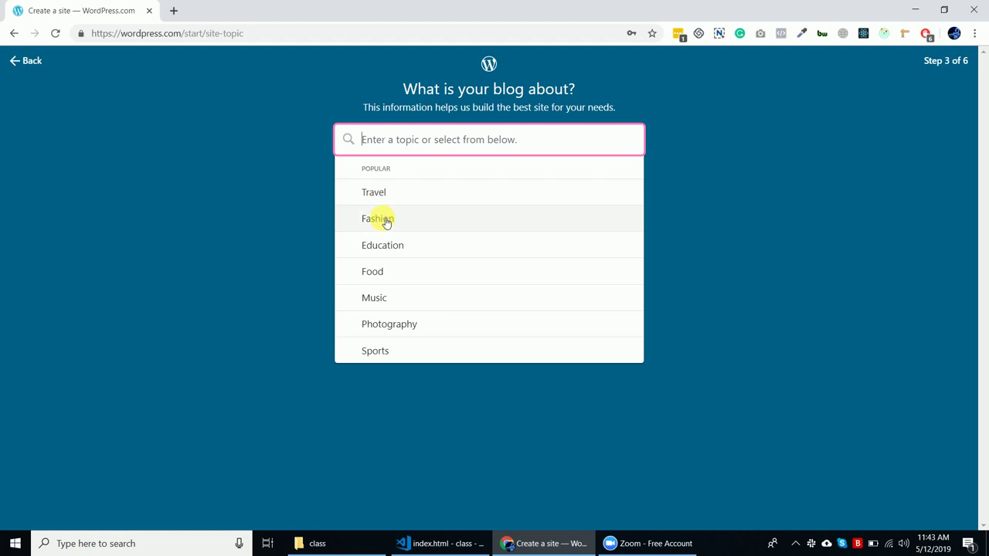
{"action": "left_click", "coordinate": [386, 246]}
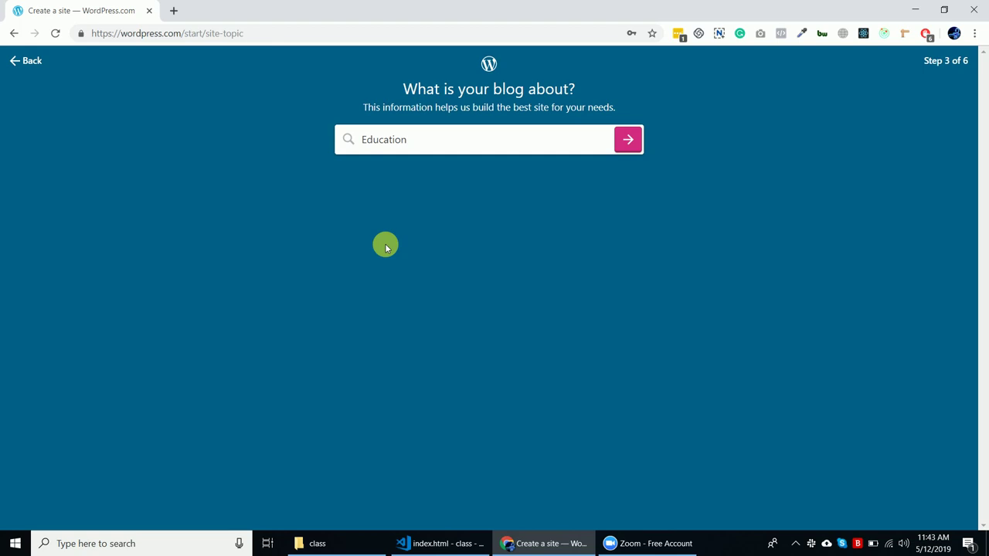
{"action": "left_click", "coordinate": [628, 140]}
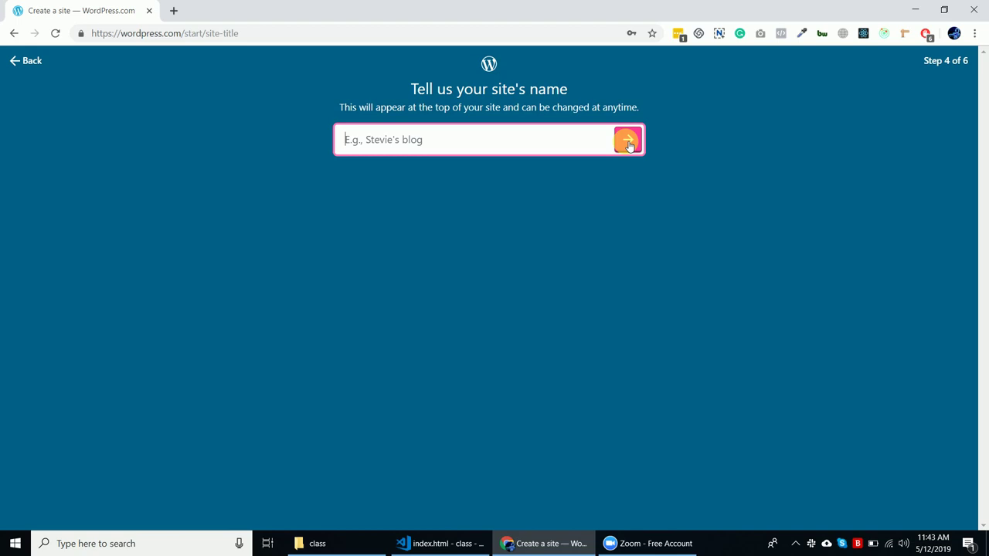
Step: Name the site "wordpressclass" and continue to the address step
{"action": "type", "text": "WordPress"}
{"action": "key", "text": "BackSpace"}
{"action": "key", "text": "BackSpace"}
{"action": "key", "text": "BackSpace"}
{"action": "key", "text": "BackSpace"}
{"action": "key", "text": "BackSpace"}
{"action": "key", "text": "BackSpace"}
{"action": "key", "text": "BackSpace"}
{"action": "key", "text": "BackSpace"}
{"action": "key", "text": "BackSpace"}
{"action": "type", "text": "wordpressclass"}
{"action": "left_click", "coordinate": [630, 139]}
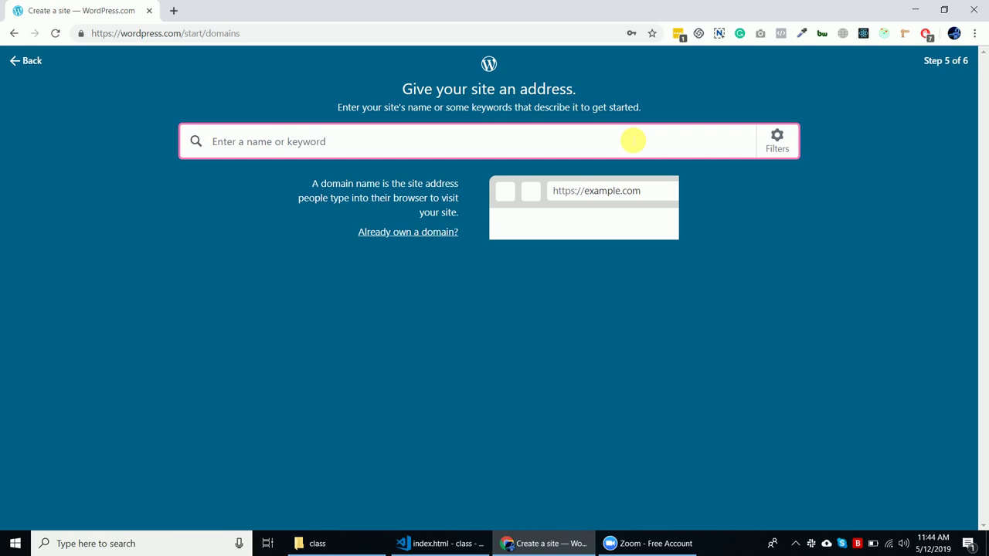
Step: Search for site addresses matching "wordpressclass" and look through the suggested domains and their prices
{"action": "type", "text": "wordpr"}
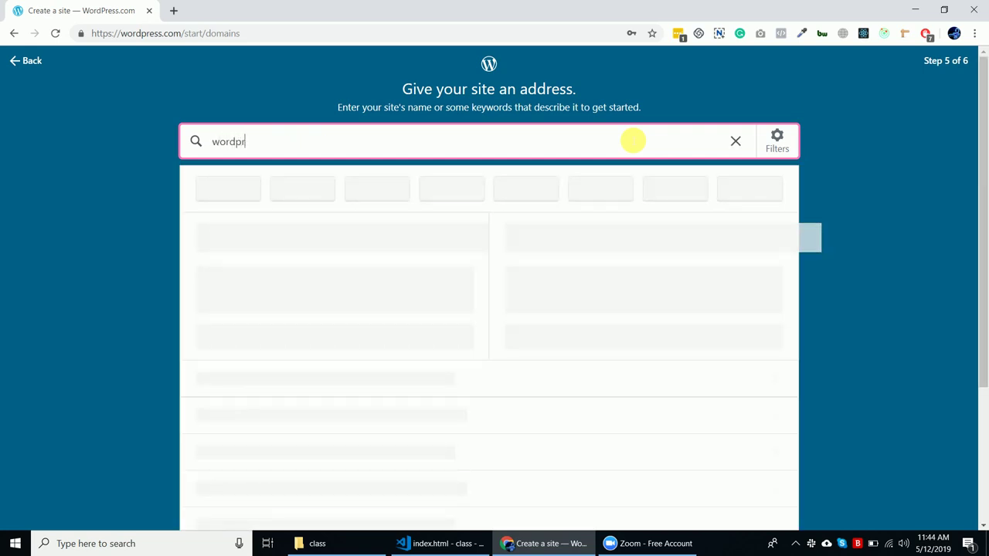
{"action": "type", "text": "essclass"}
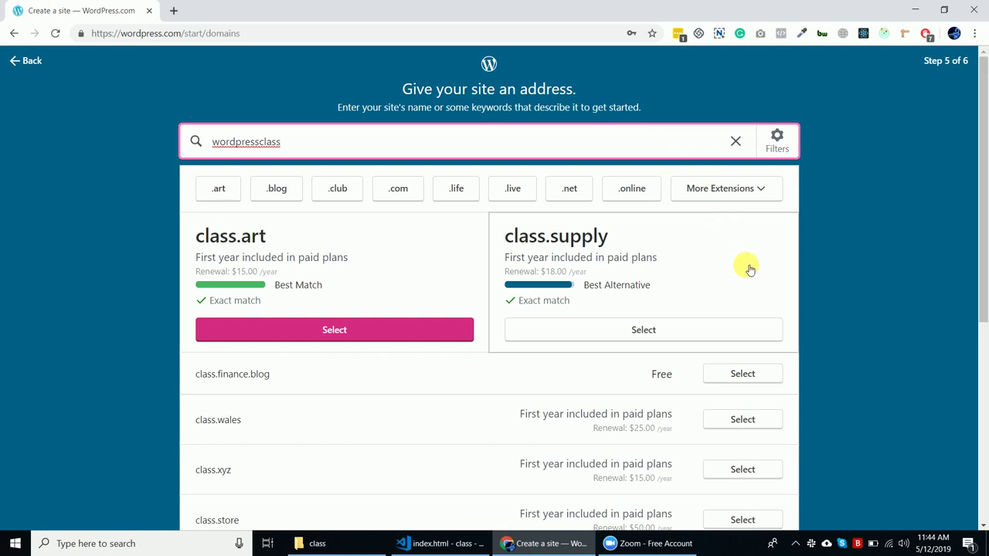
{"action": "scroll", "coordinate": [761, 272], "scroll_direction": "down", "scroll_amount": 3}
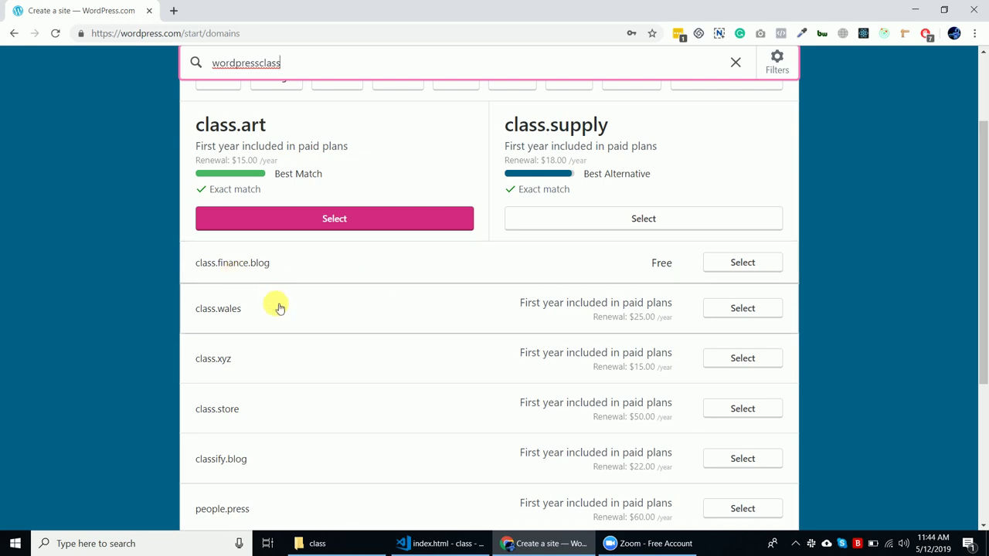
{"action": "scroll", "coordinate": [291, 349], "scroll_direction": "down", "scroll_amount": 3}
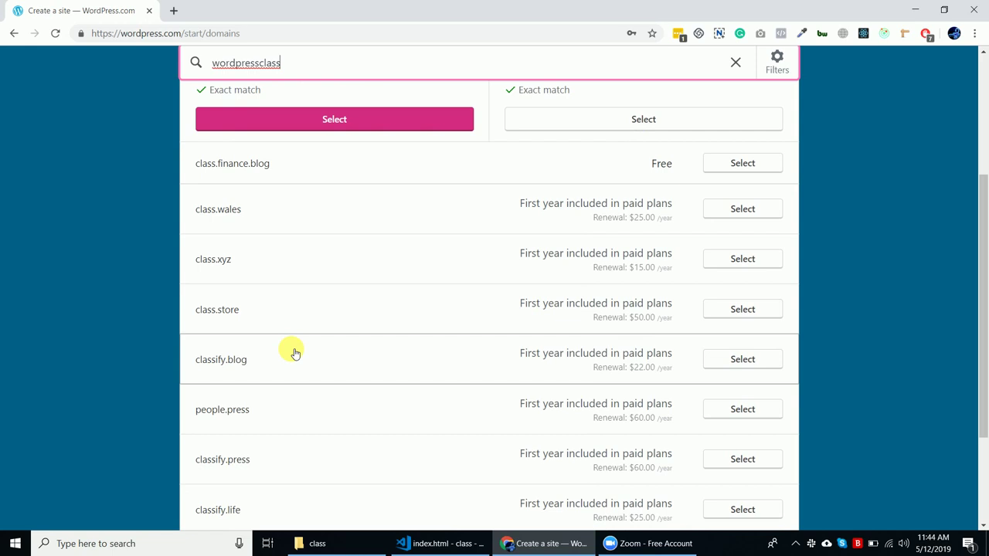
{"action": "scroll", "coordinate": [295, 353], "scroll_direction": "down", "scroll_amount": 2}
{"action": "scroll", "coordinate": [295, 353], "scroll_direction": "up", "scroll_amount": 3}
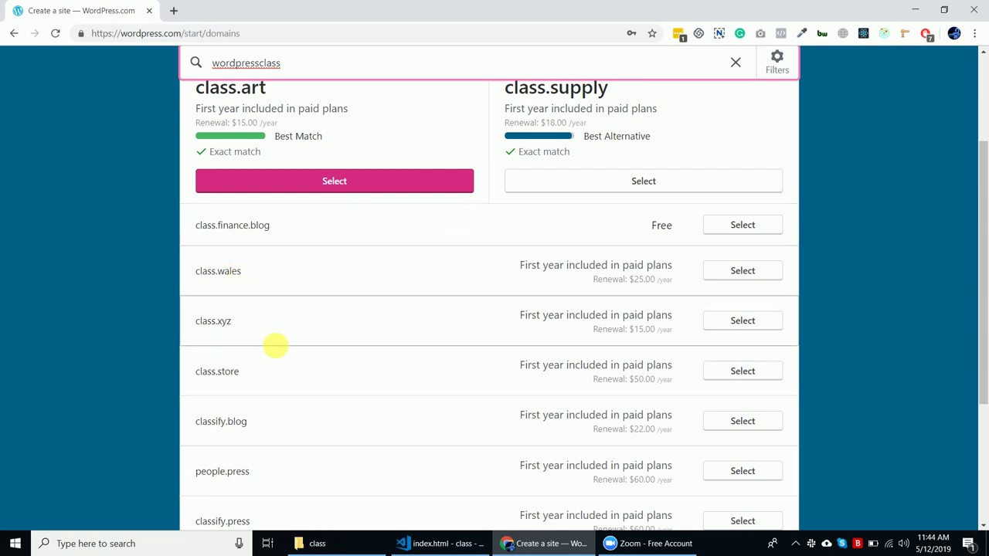
{"action": "scroll", "coordinate": [282, 358], "scroll_direction": "down", "scroll_amount": 3}
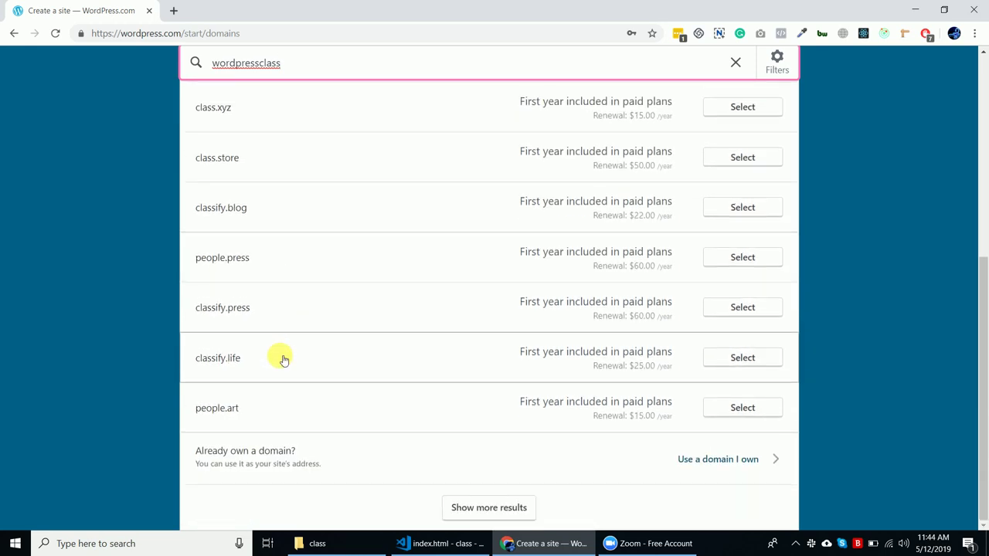
{"action": "scroll", "coordinate": [282, 358], "scroll_direction": "up", "scroll_amount": 5}
Step: Replace the address keyword with "wbclass" to try another domain search
{"action": "left_click", "coordinate": [285, 142]}
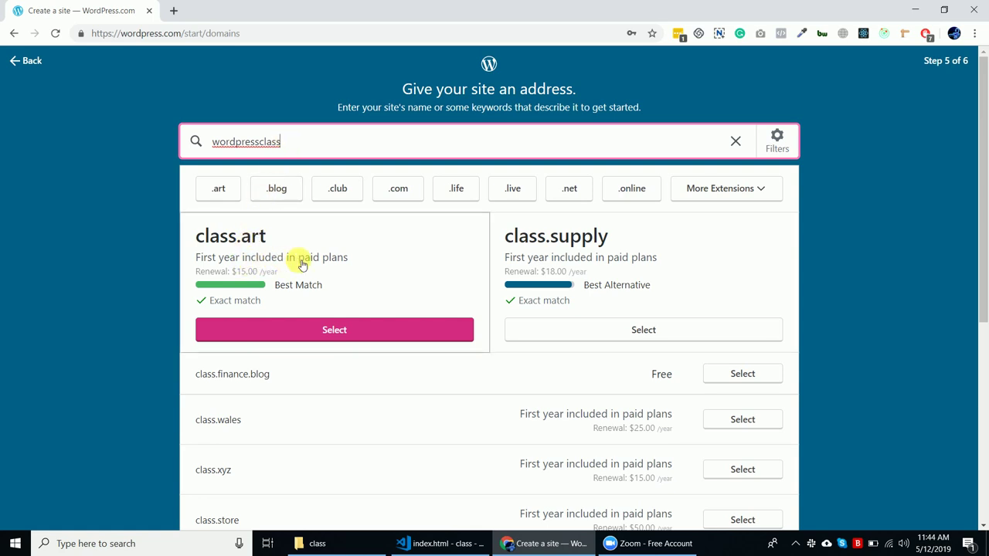
{"action": "left_click_drag", "start_coordinate": [286, 144], "coordinate": [212, 146]}
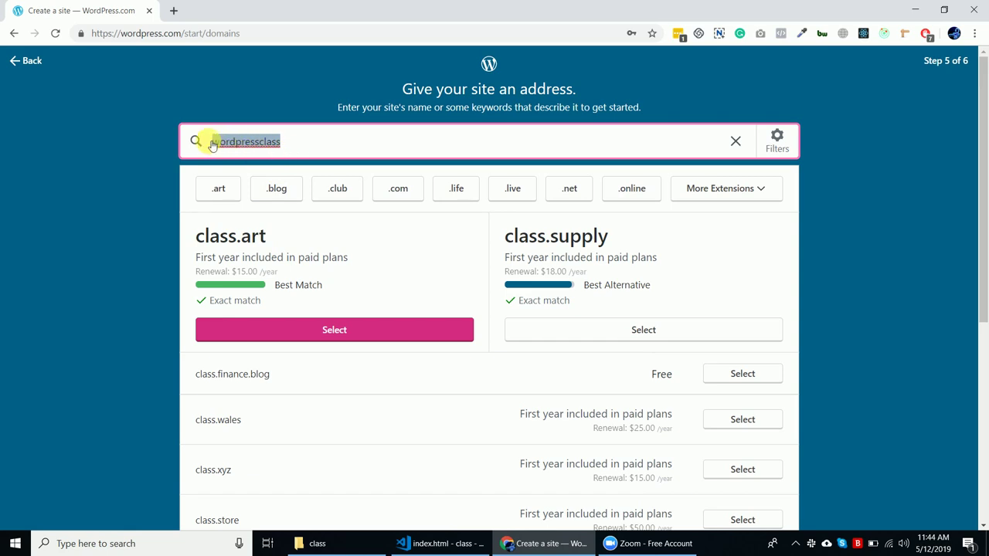
{"action": "key", "text": "BackSpace"}
{"action": "type", "text": "web"}
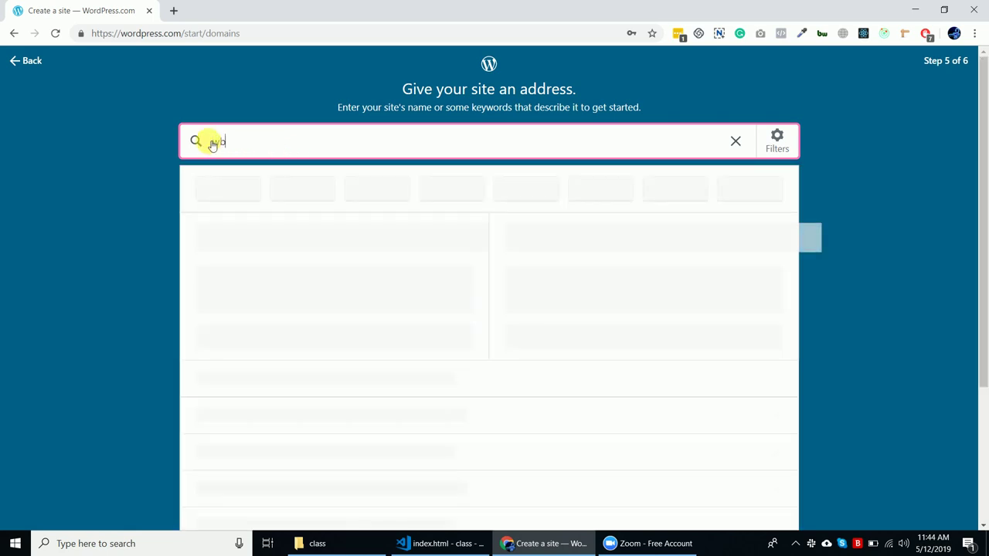
{"action": "type", "text": "class"}
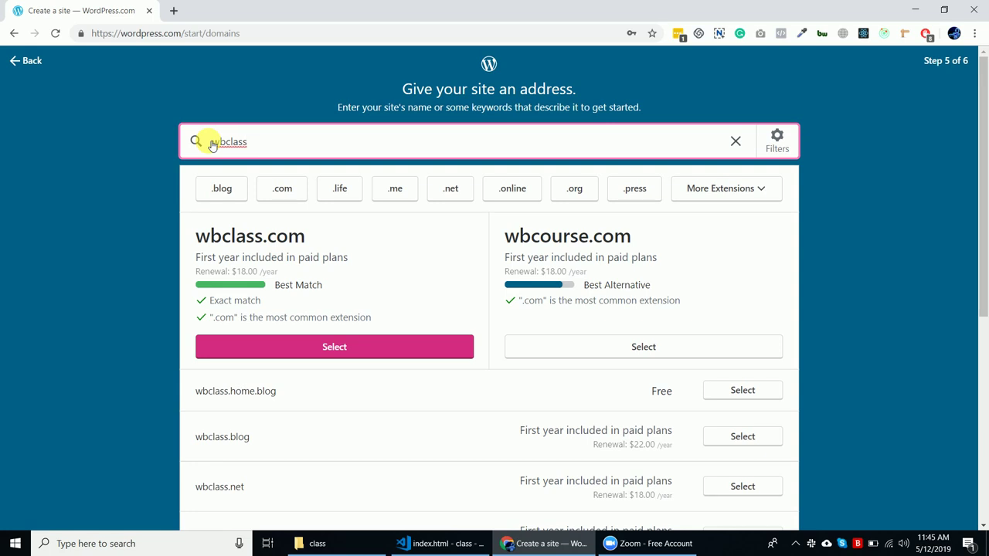
Step: Change the address search to "wpclass" and select the free address wpclass.home.blog
{"action": "key", "text": "BackSpace"}
{"action": "key", "text": "BackSpace"}
{"action": "key", "text": "BackSpace"}
{"action": "key", "text": "BackSpace"}
{"action": "key", "text": "BackSpace"}
{"action": "key", "text": "BackSpace"}
{"action": "key", "text": "BackSpace"}
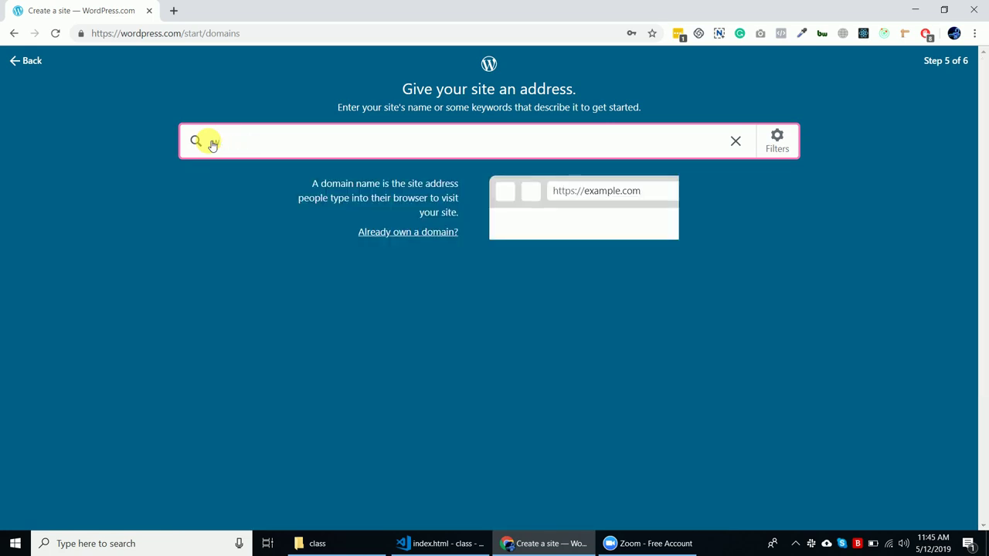
{"action": "type", "text": "wpclass"}
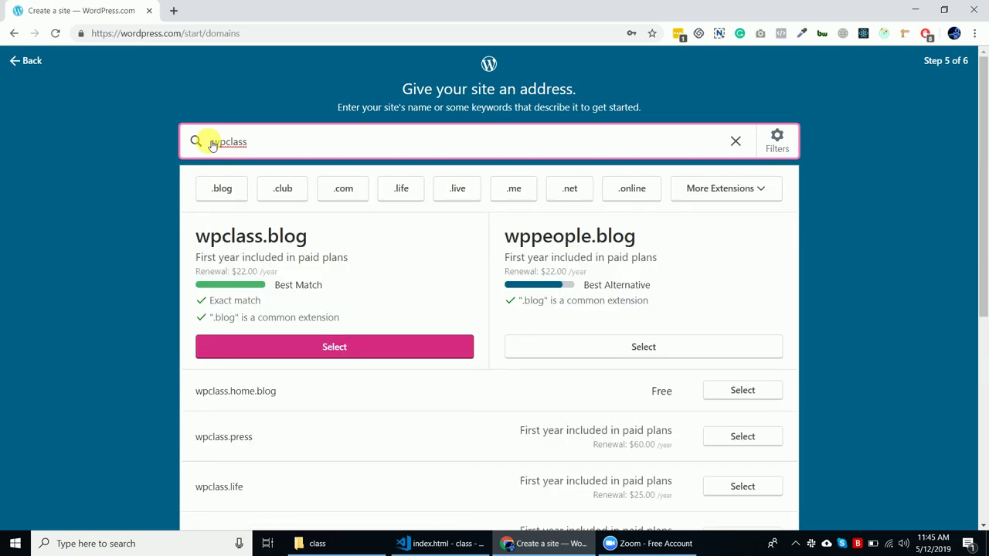
{"action": "scroll", "coordinate": [742, 325], "scroll_direction": "down", "scroll_amount": 1}
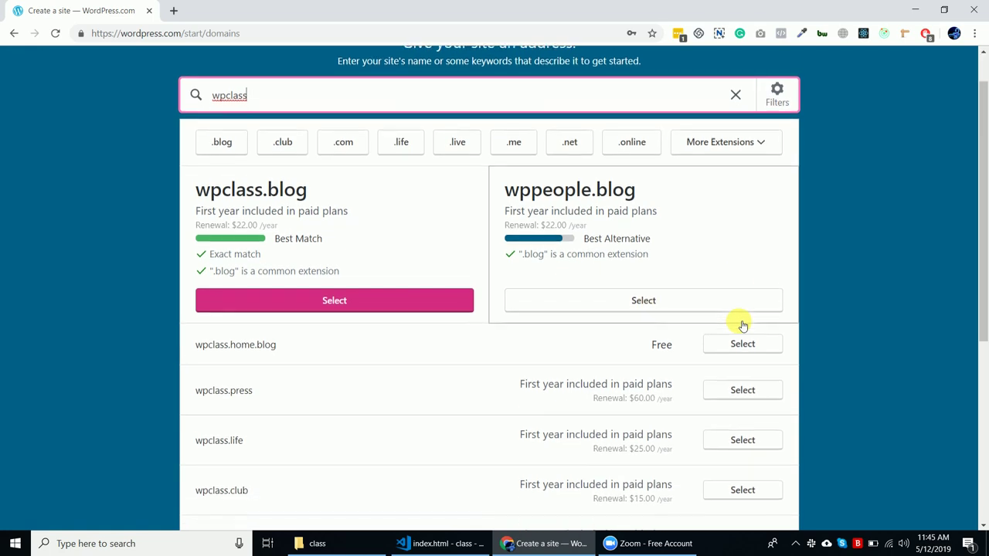
{"action": "scroll", "coordinate": [741, 324], "scroll_direction": "down", "scroll_amount": 1}
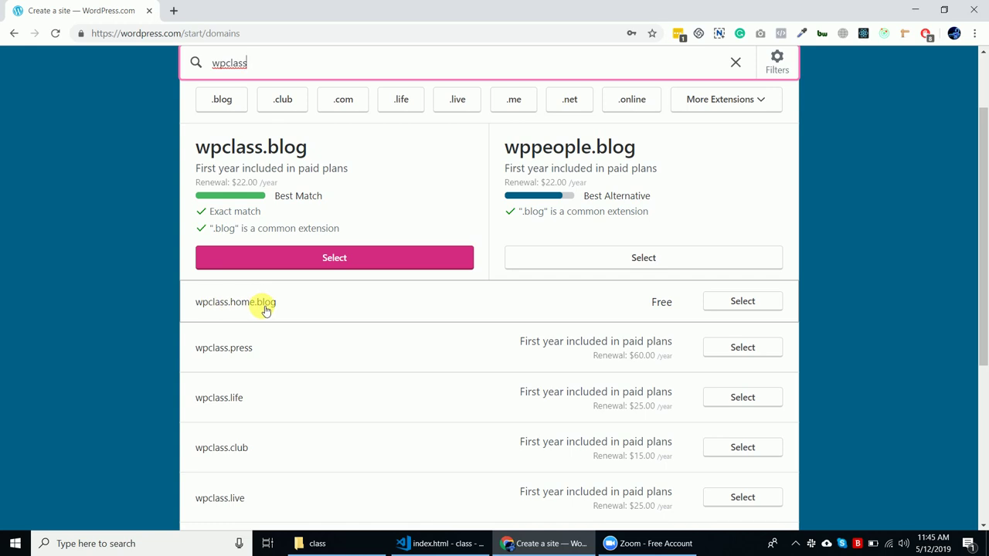
{"action": "left_click", "coordinate": [749, 306]}
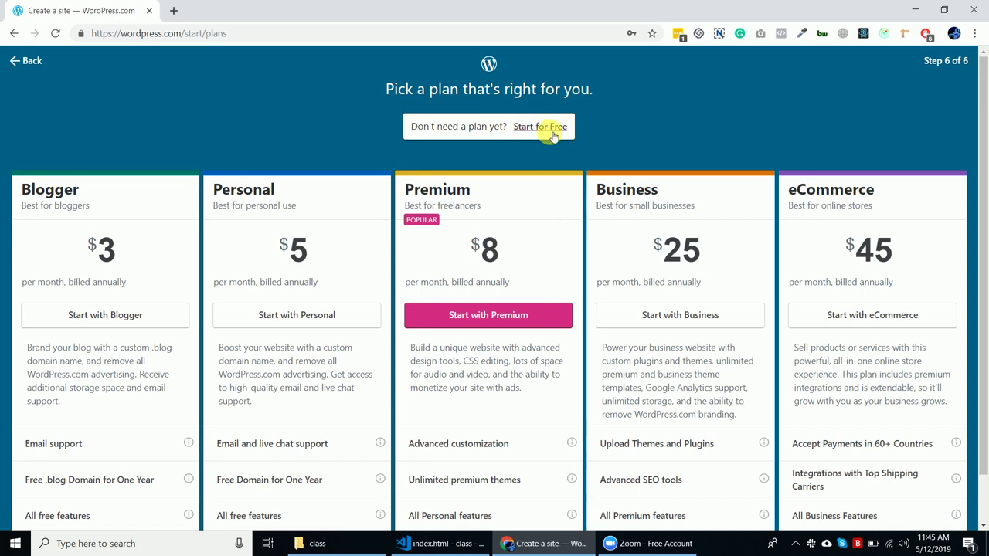
Step: Review the paid plans and start the site with the free option
{"action": "scroll", "coordinate": [553, 136], "scroll_direction": "down", "scroll_amount": 1}
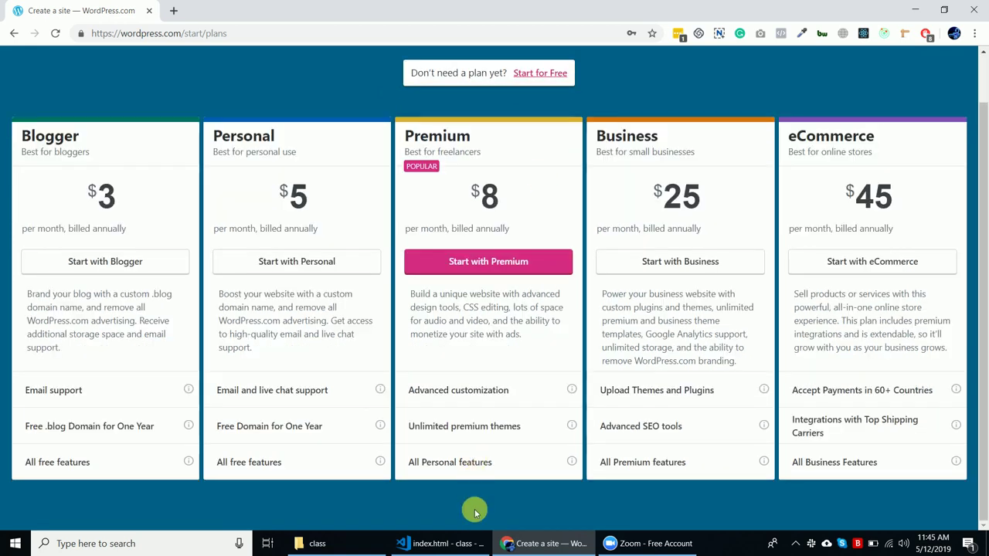
{"action": "scroll", "coordinate": [533, 195], "scroll_direction": "up", "scroll_amount": 1}
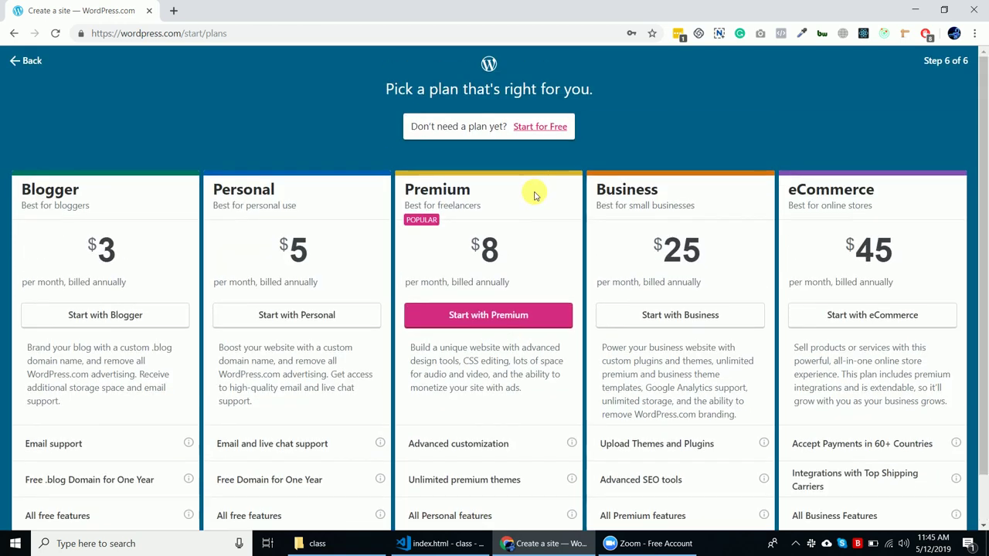
{"action": "left_click", "coordinate": [541, 128]}
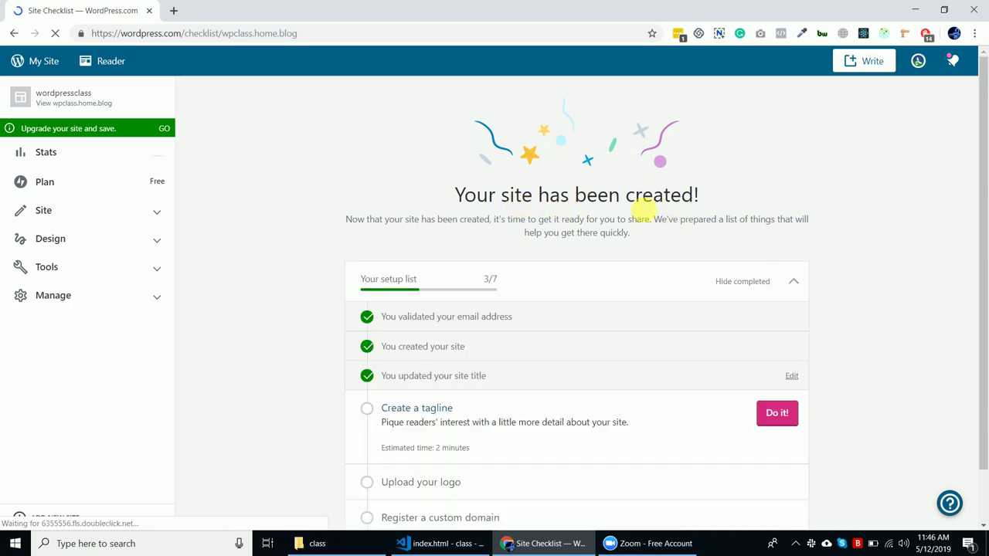
Step: Open the tagline task from the setup list and change the site title to "Wordpress Class"
{"action": "scroll", "coordinate": [671, 211], "scroll_direction": "down", "scroll_amount": 2}
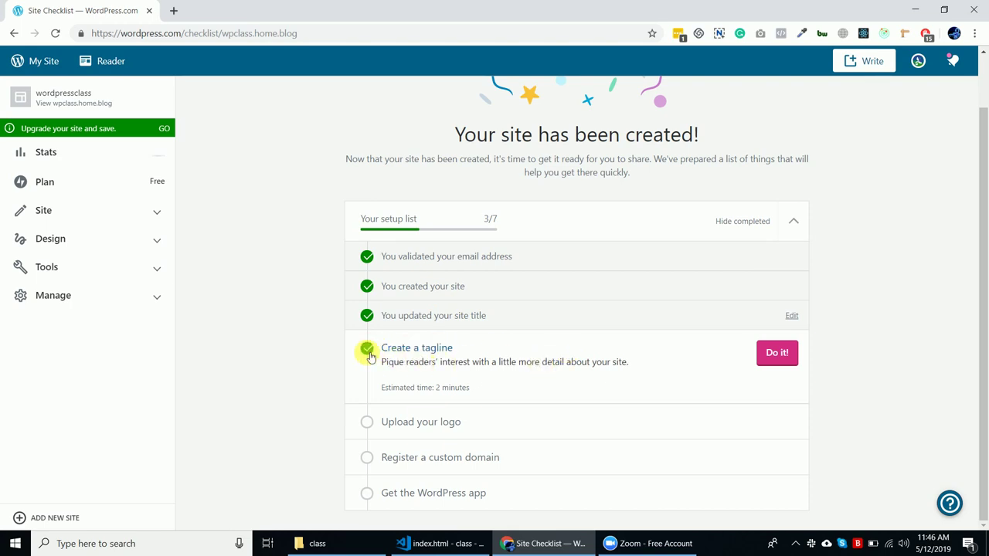
{"action": "left_click", "coordinate": [775, 356]}
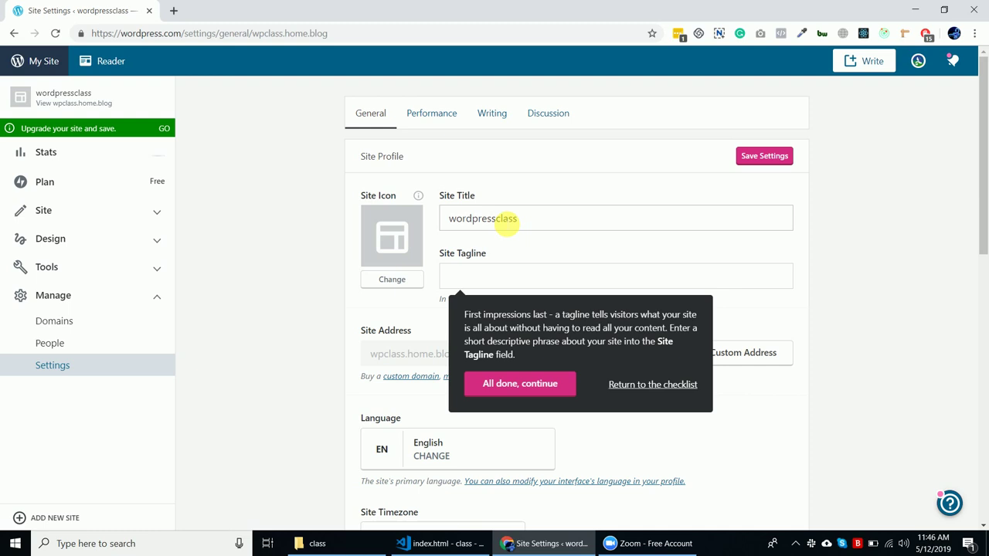
{"action": "left_click", "coordinate": [496, 219]}
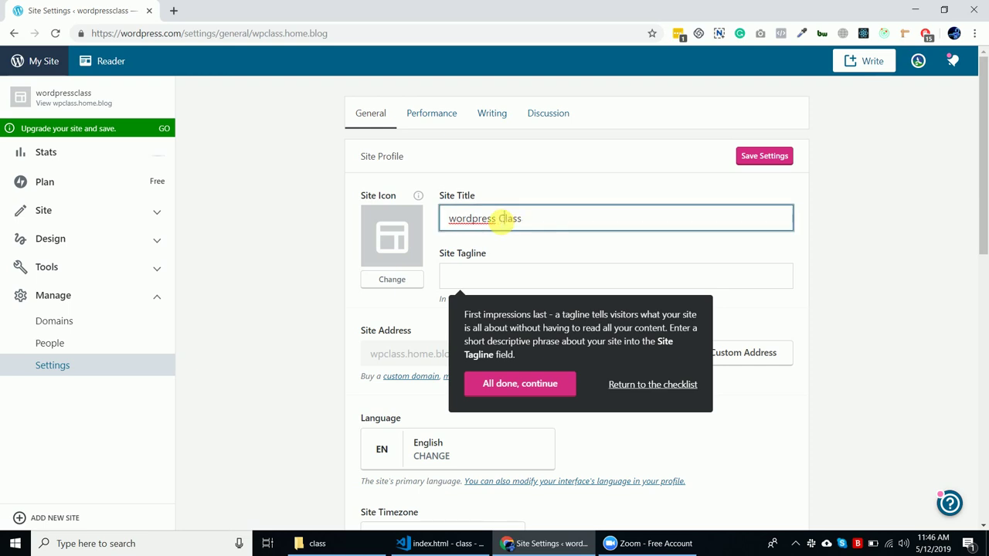
{"action": "left_click", "coordinate": [453, 219]}
{"action": "key", "text": "BackSpace"}
{"action": "type", "text": "W"}
Step: Save "WordPress class for Students" as the site tagline and return to the setup checklist
{"action": "left_click", "coordinate": [482, 276]}
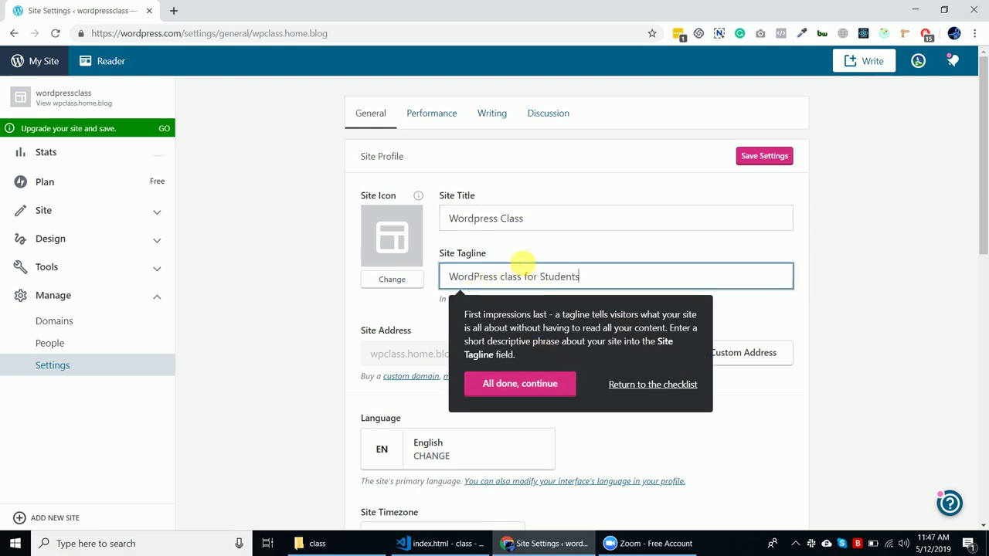
{"action": "left_click", "coordinate": [532, 391]}
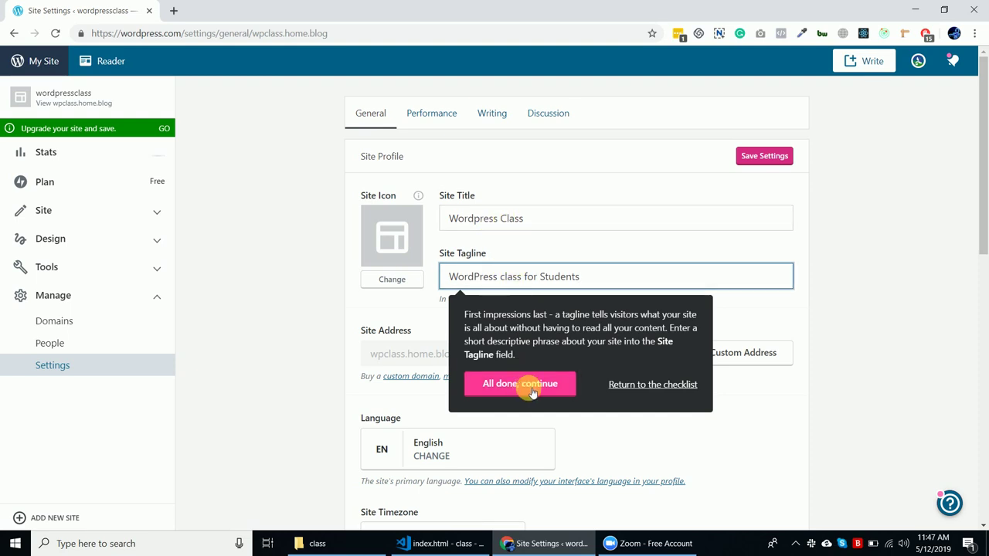
{"action": "left_click", "coordinate": [774, 158]}
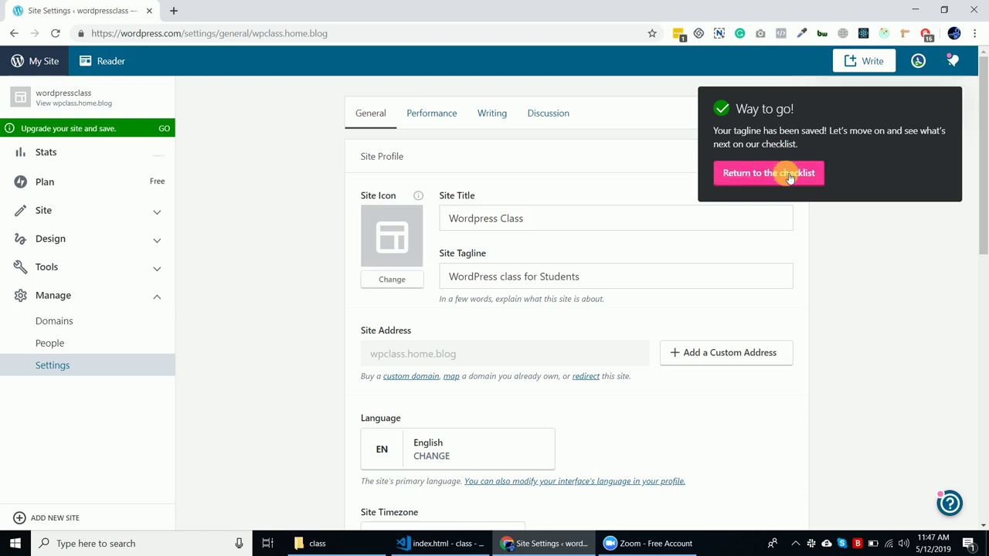
{"action": "left_click", "coordinate": [783, 173]}
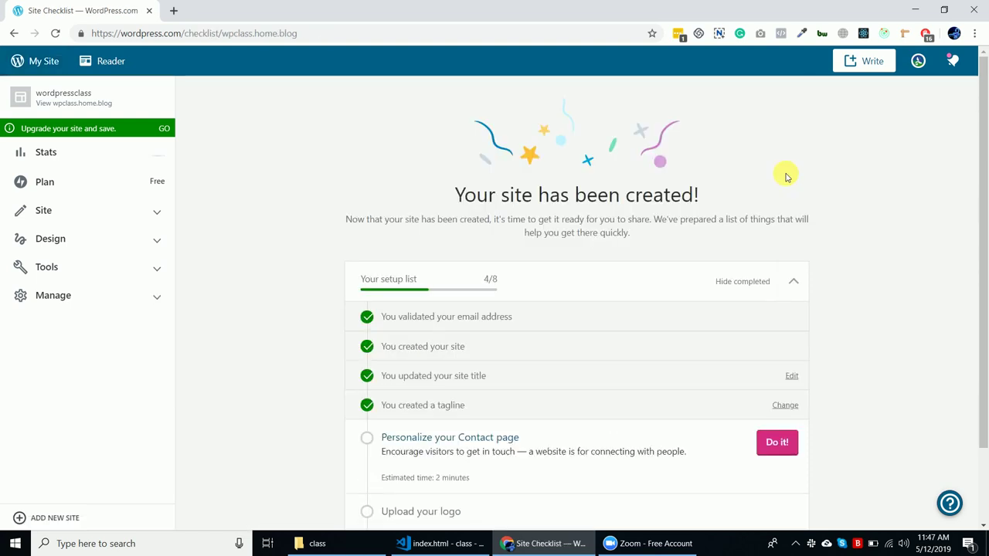
Step: Mark the Contact page, logo upload and custom domain tasks as completed in the setup list
{"action": "scroll", "coordinate": [656, 374], "scroll_direction": "down", "scroll_amount": 2}
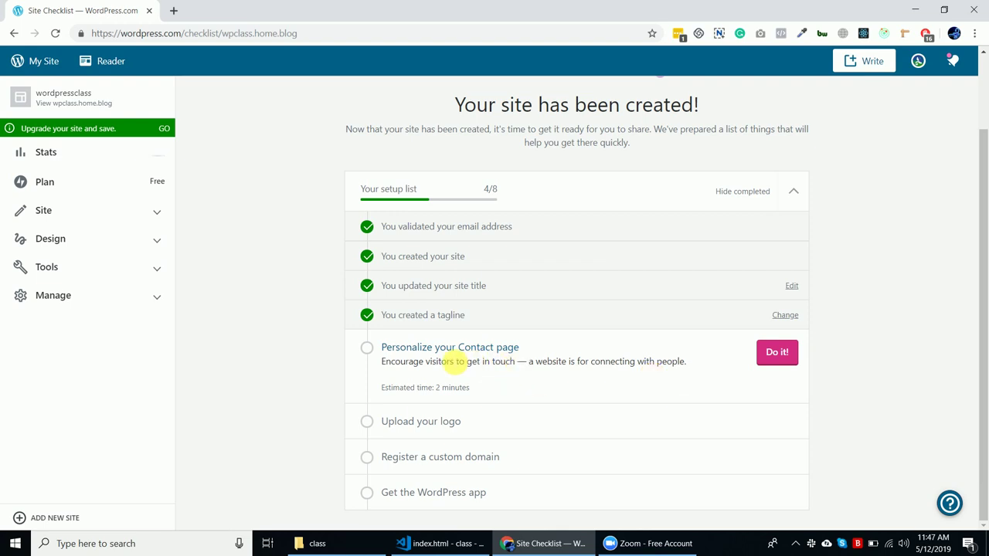
{"action": "left_click", "coordinate": [368, 348]}
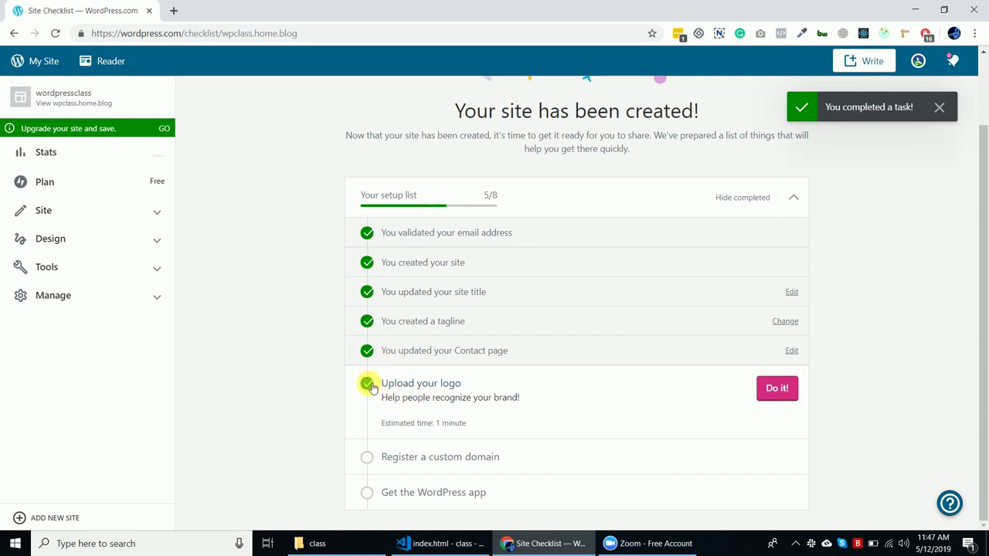
{"action": "left_click", "coordinate": [368, 384]}
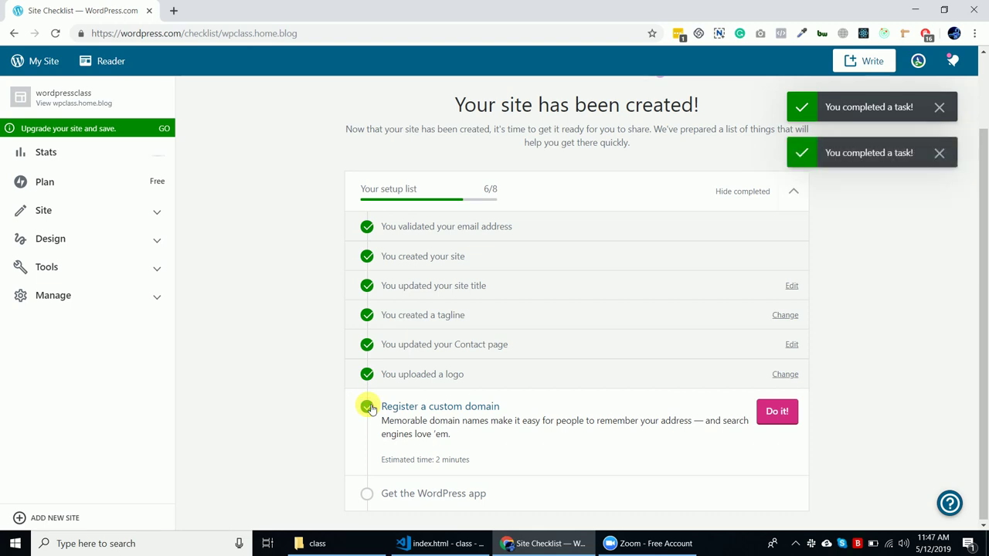
{"action": "left_click", "coordinate": [368, 407]}
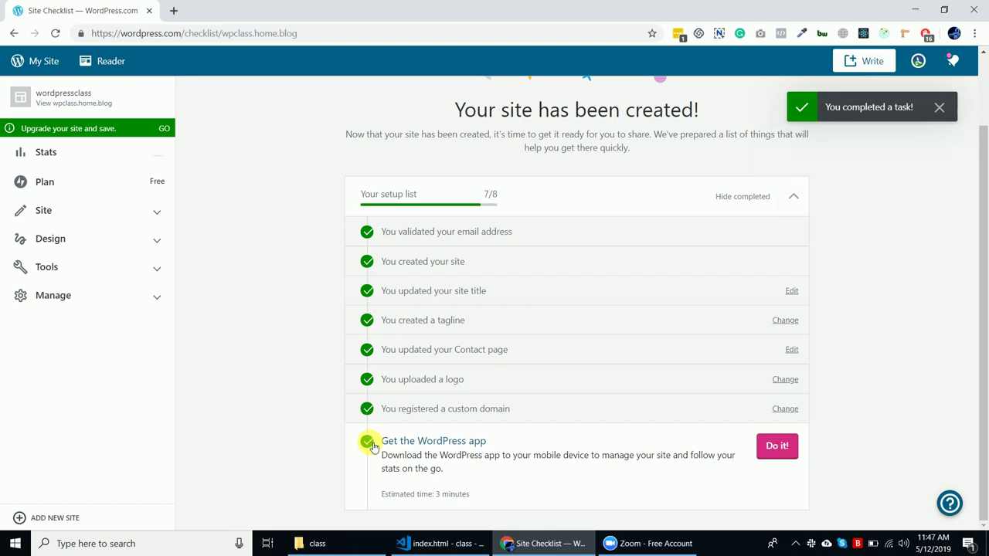
Step: Mark the WordPress app task as completed, collapse the finished setup list and dismiss the completion notice
{"action": "left_click", "coordinate": [367, 442]}
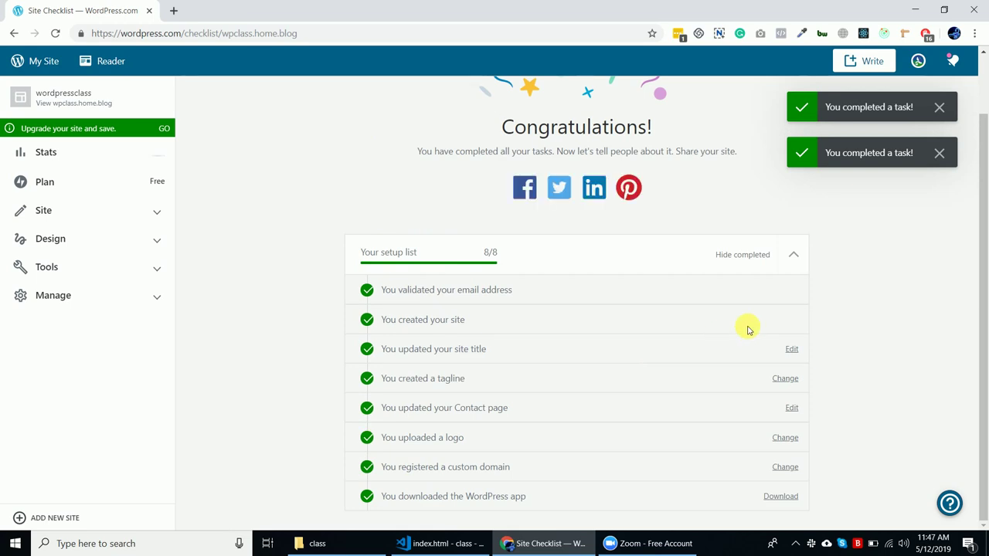
{"action": "left_click", "coordinate": [753, 259]}
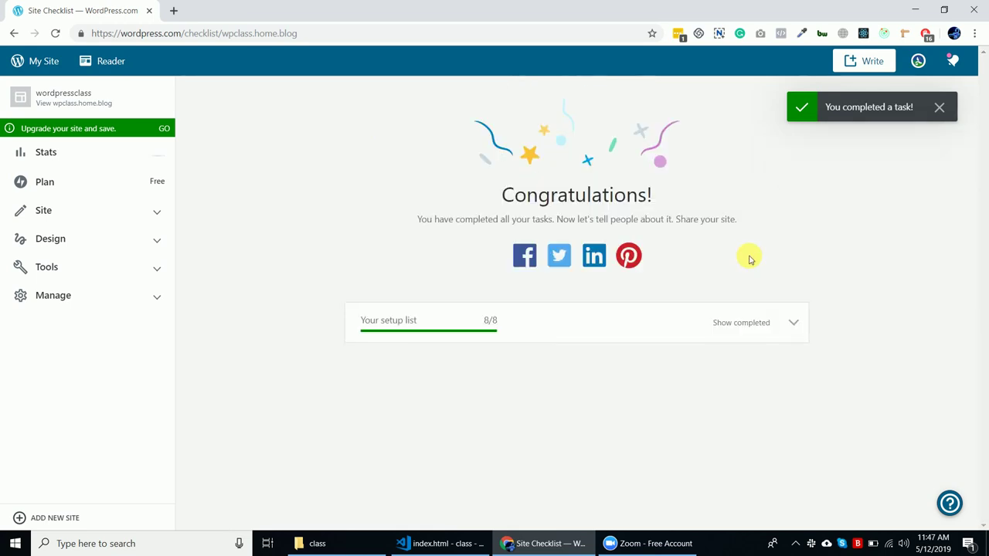
{"action": "left_click", "coordinate": [941, 108]}
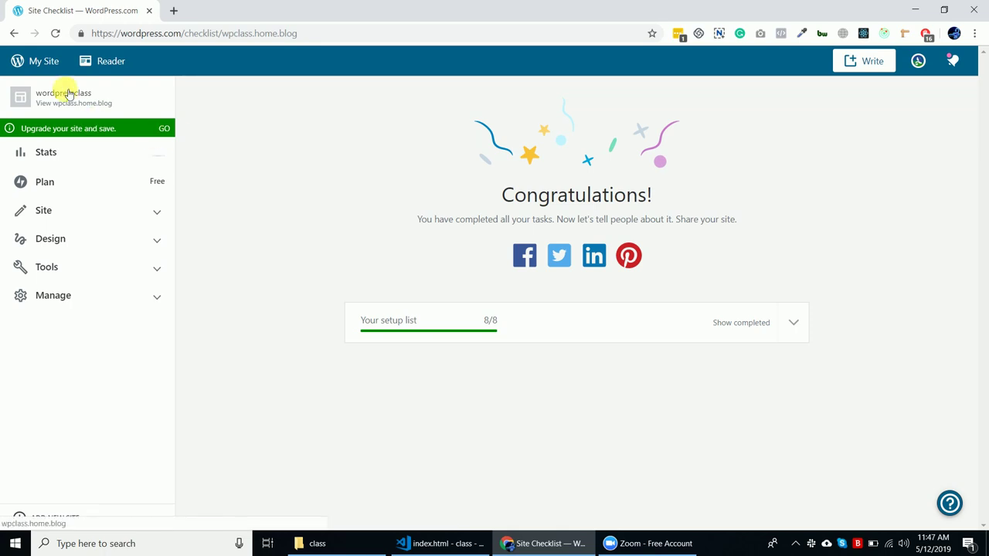
Step: Open the site's Stats page and look through the traffic overview and the daily statistics sections
{"action": "left_click", "coordinate": [33, 66]}
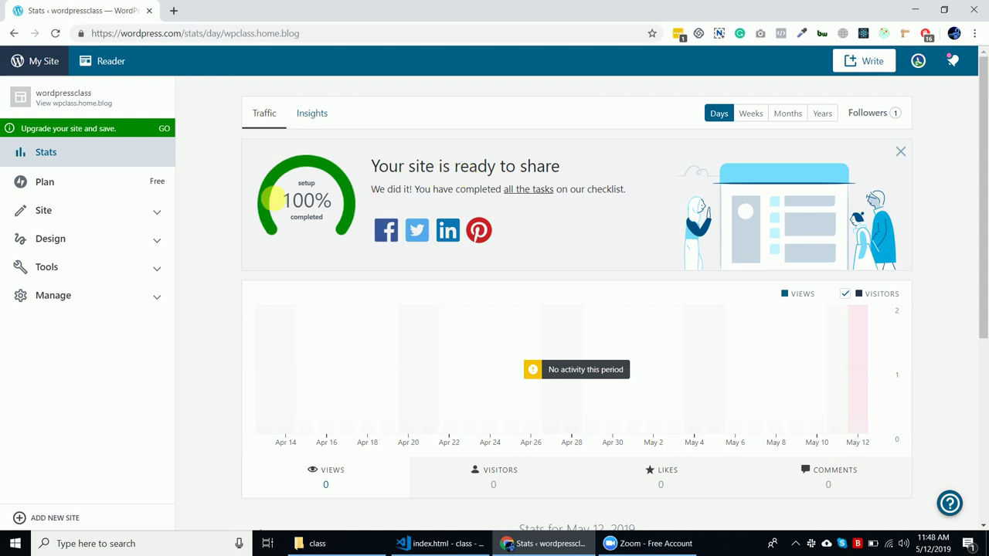
{"action": "scroll", "coordinate": [251, 237], "scroll_direction": "down", "scroll_amount": 4}
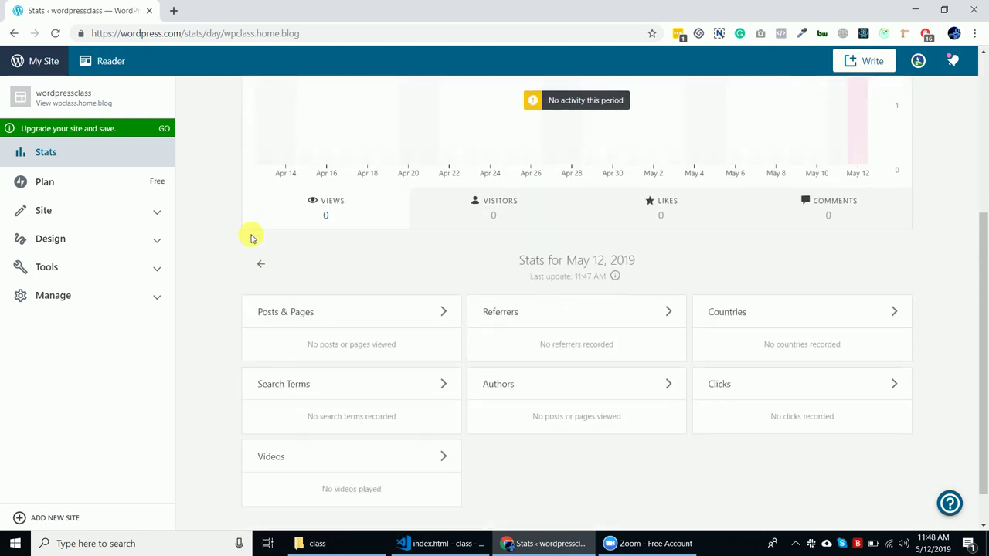
{"action": "scroll", "coordinate": [251, 237], "scroll_direction": "up", "scroll_amount": 3}
{"action": "scroll", "coordinate": [251, 237], "scroll_direction": "up", "scroll_amount": 1}
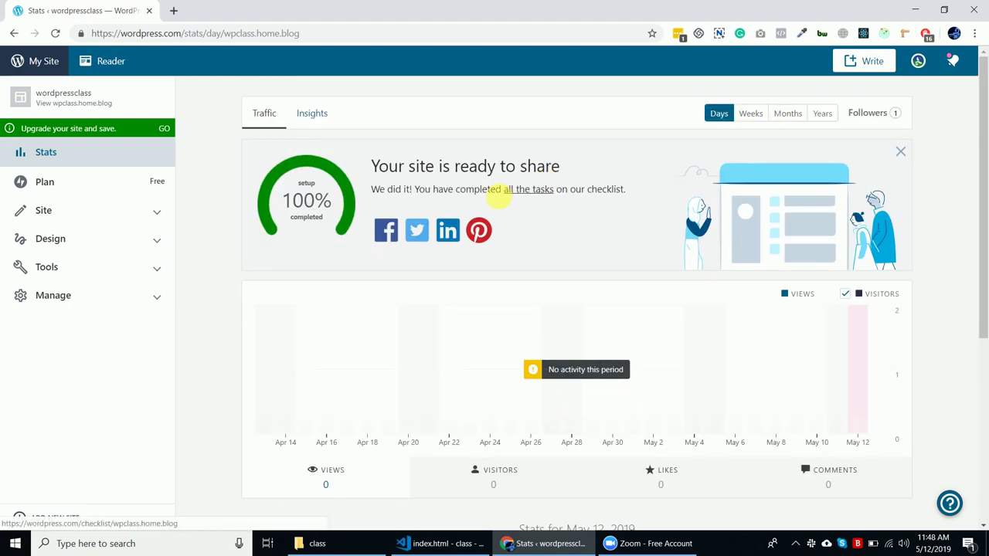
{"action": "scroll", "coordinate": [296, 334], "scroll_direction": "down", "scroll_amount": 3}
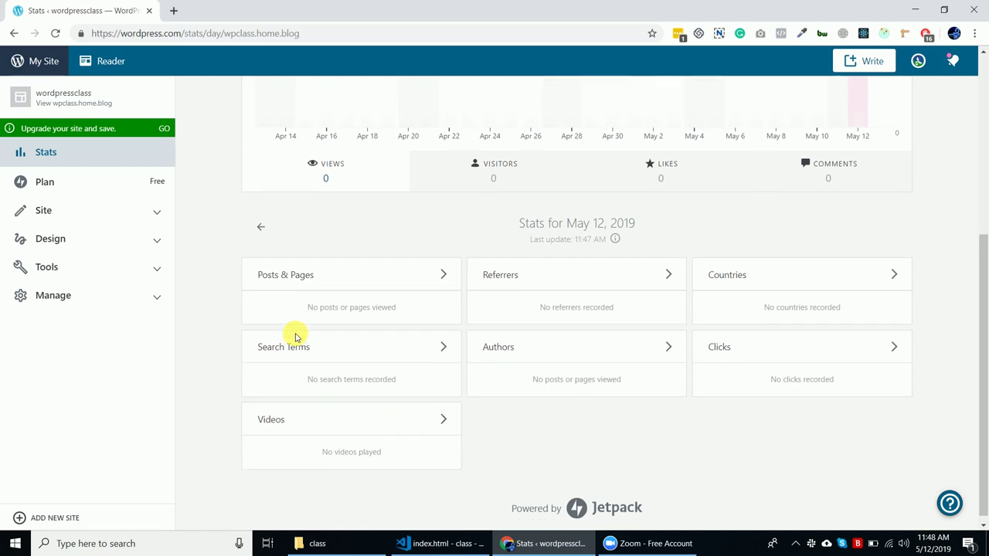
{"action": "scroll", "coordinate": [299, 338], "scroll_direction": "up", "scroll_amount": 3}
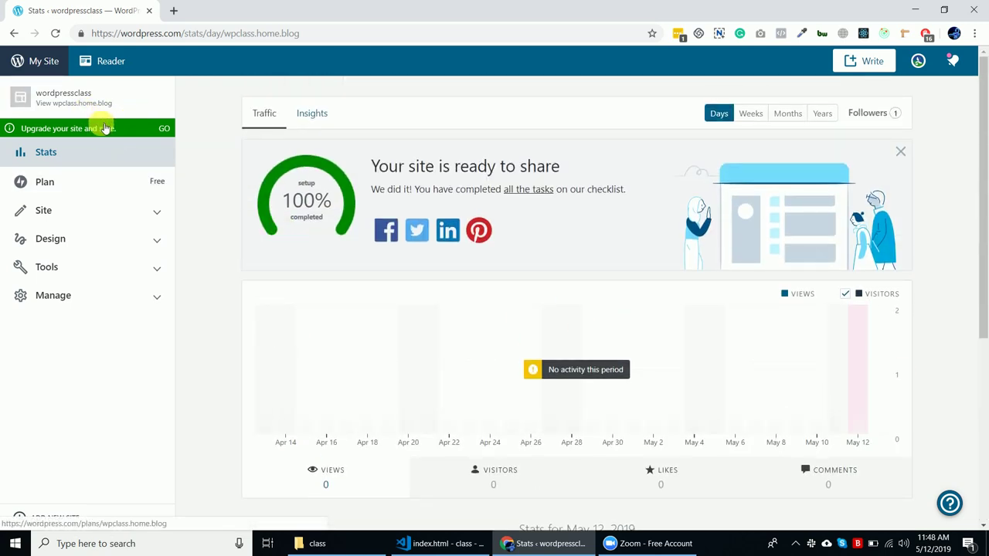
Step: Preview the site, visit its live version at wpclass.home.blog and look through the home page
{"action": "left_click", "coordinate": [68, 100]}
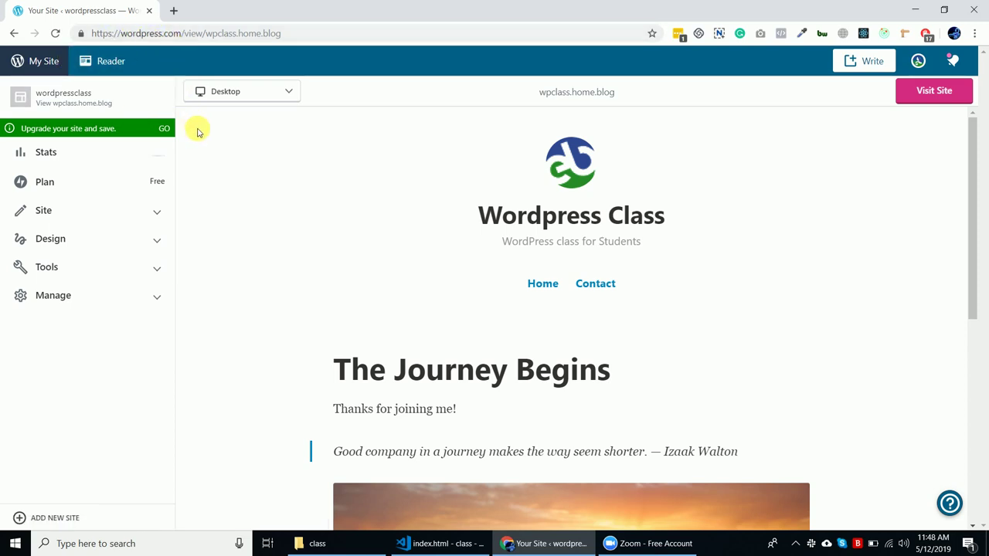
{"action": "mouse_move", "coordinate": [543, 103]}
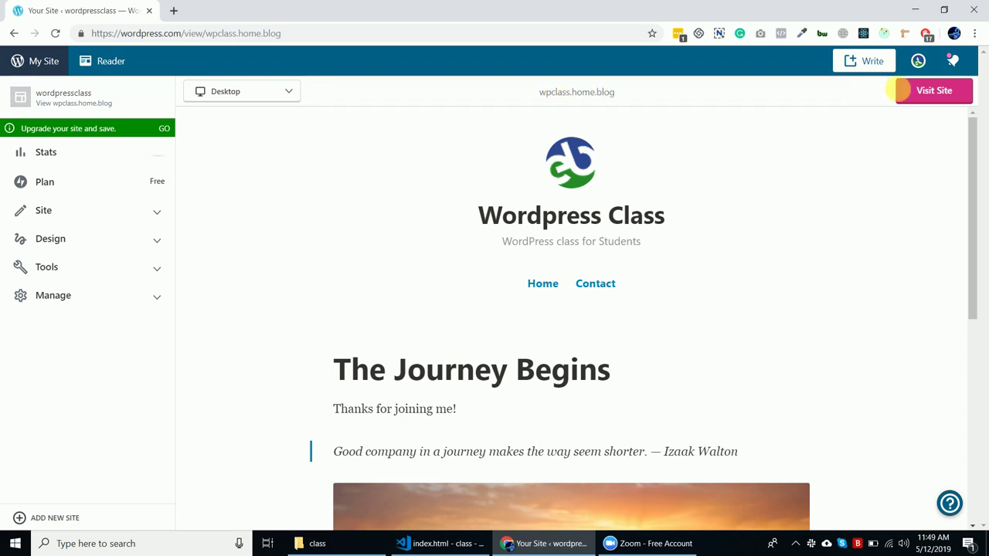
{"action": "left_click", "coordinate": [921, 93]}
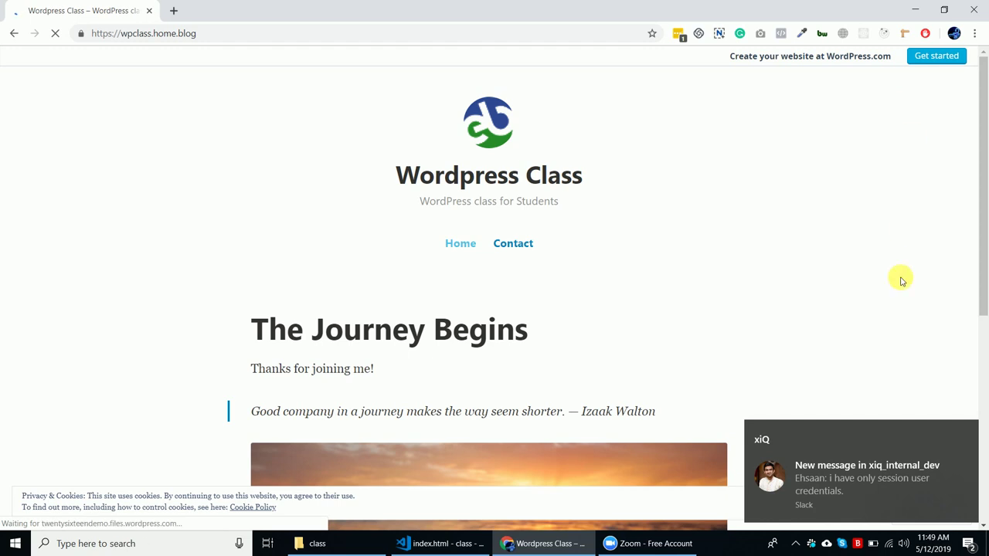
{"action": "left_click", "coordinate": [969, 433]}
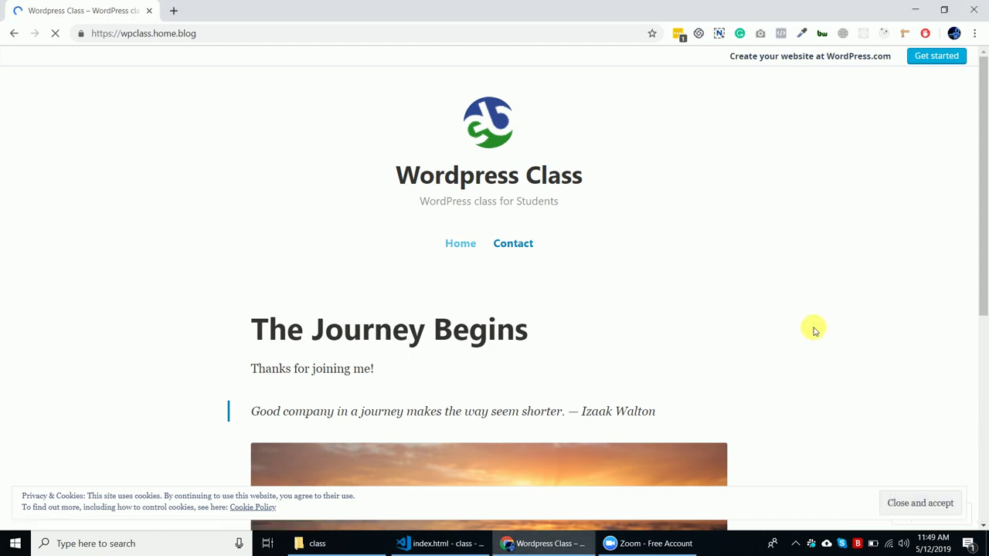
{"action": "scroll", "coordinate": [687, 240], "scroll_direction": "down", "scroll_amount": 1}
{"action": "scroll", "coordinate": [686, 240], "scroll_direction": "down", "scroll_amount": 4}
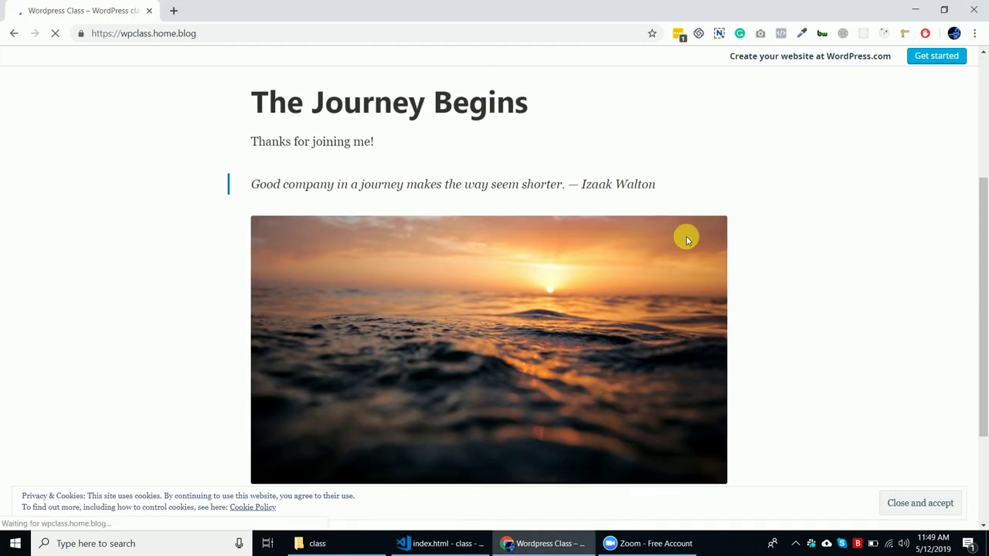
{"action": "scroll", "coordinate": [687, 238], "scroll_direction": "up", "scroll_amount": 4}
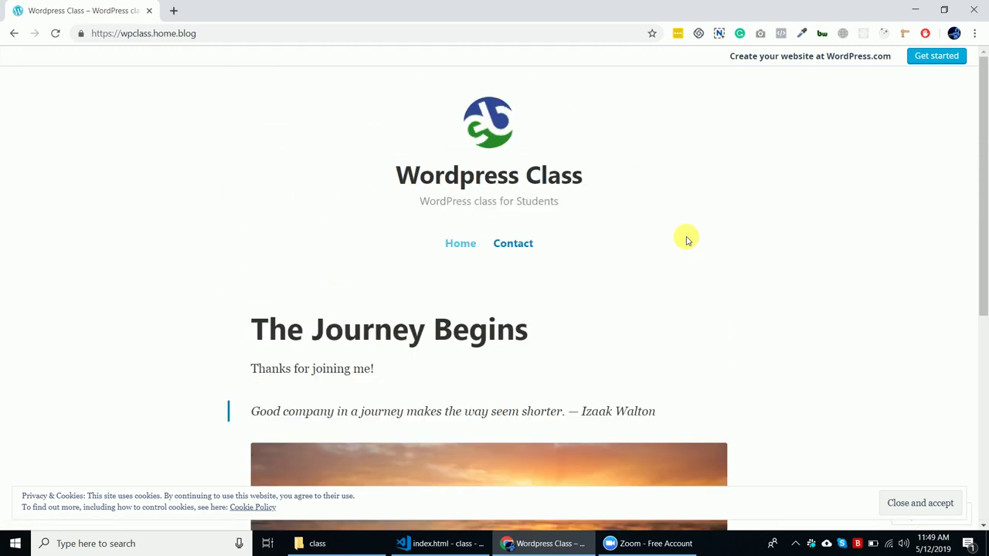
Step: Open the site's admin dashboard by adding /wp-admin to the address wpclass.home.blog
{"action": "left_click", "coordinate": [346, 33]}
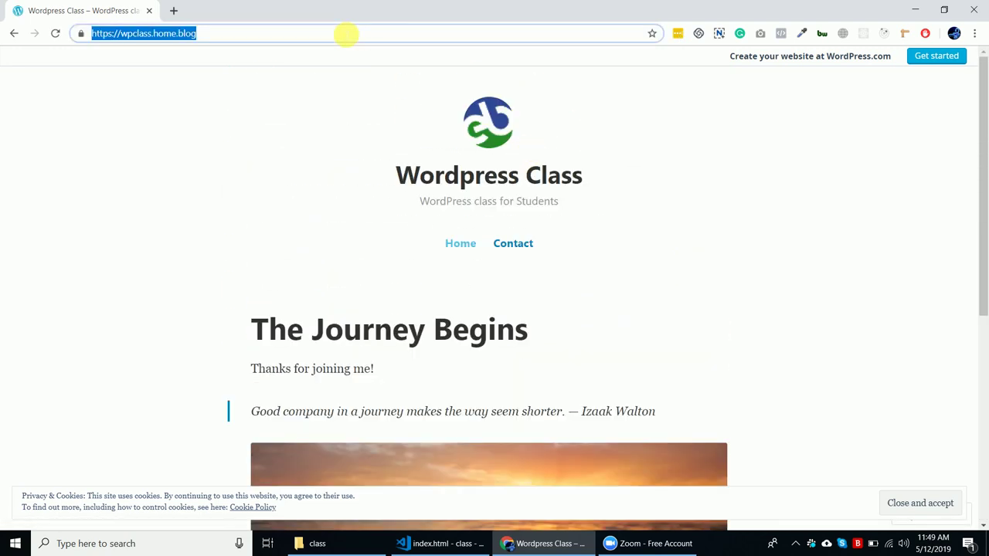
{"action": "left_click", "coordinate": [342, 35]}
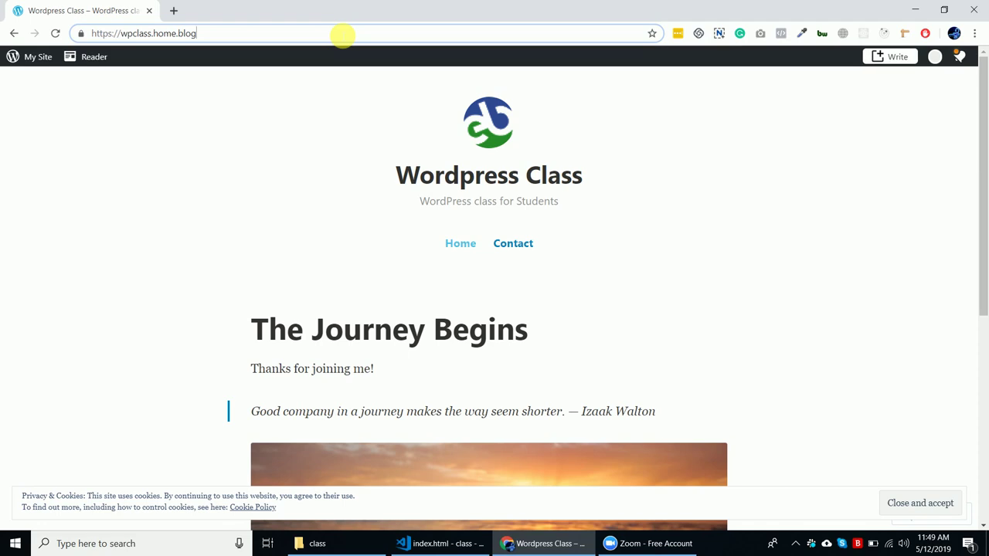
{"action": "type", "text": "/"}
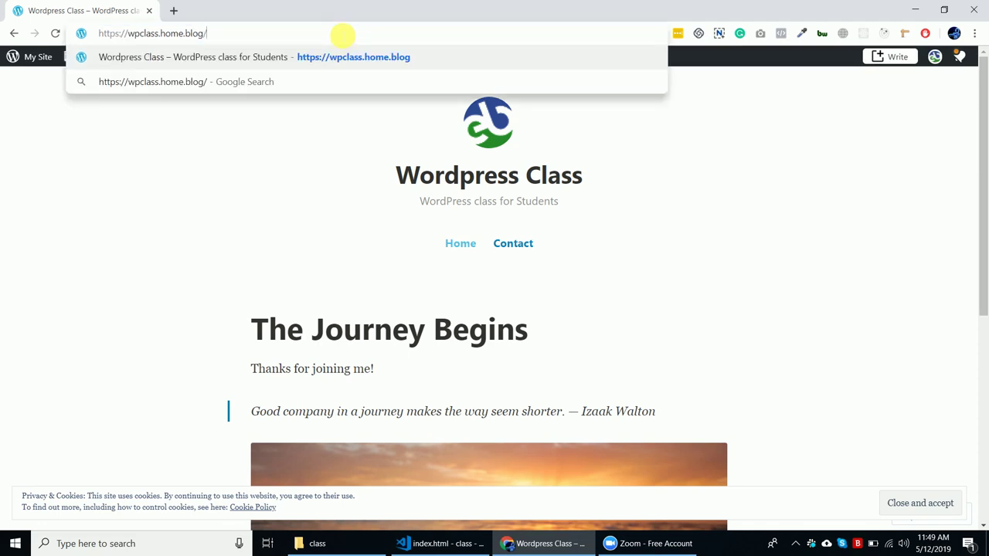
{"action": "type", "text": "wp-admin"}
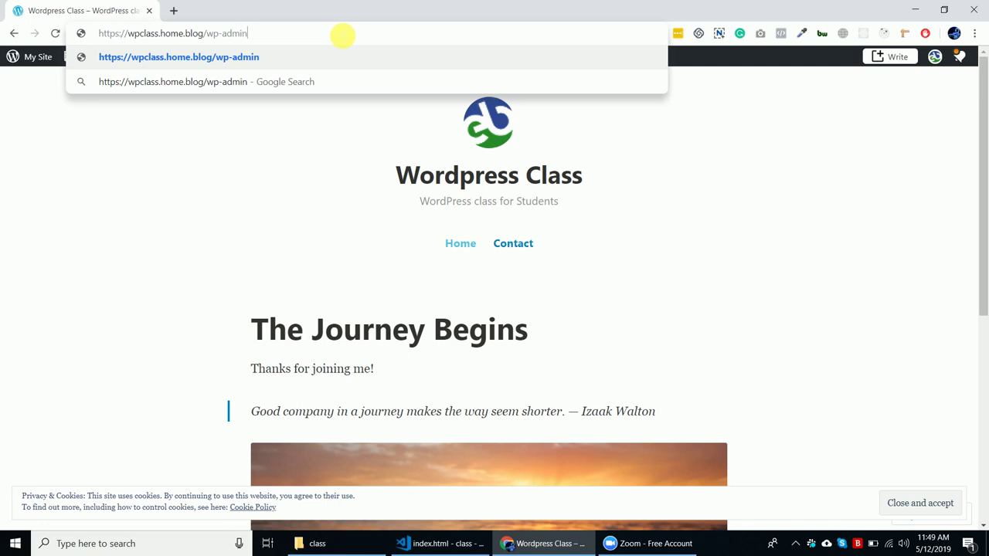
{"action": "key", "text": "Return"}
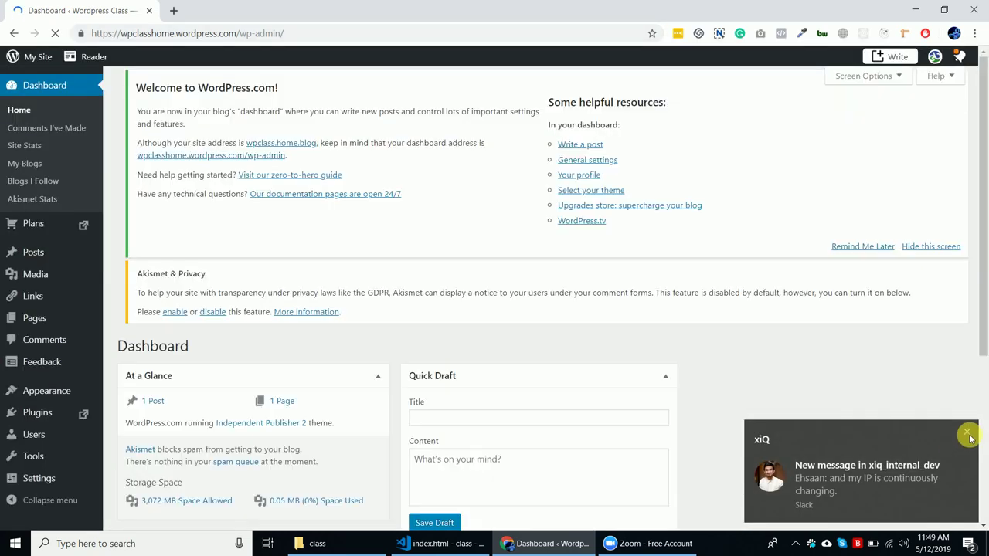
Step: Dismiss the Slack message notification and quit Slack
{"action": "left_click", "coordinate": [967, 433]}
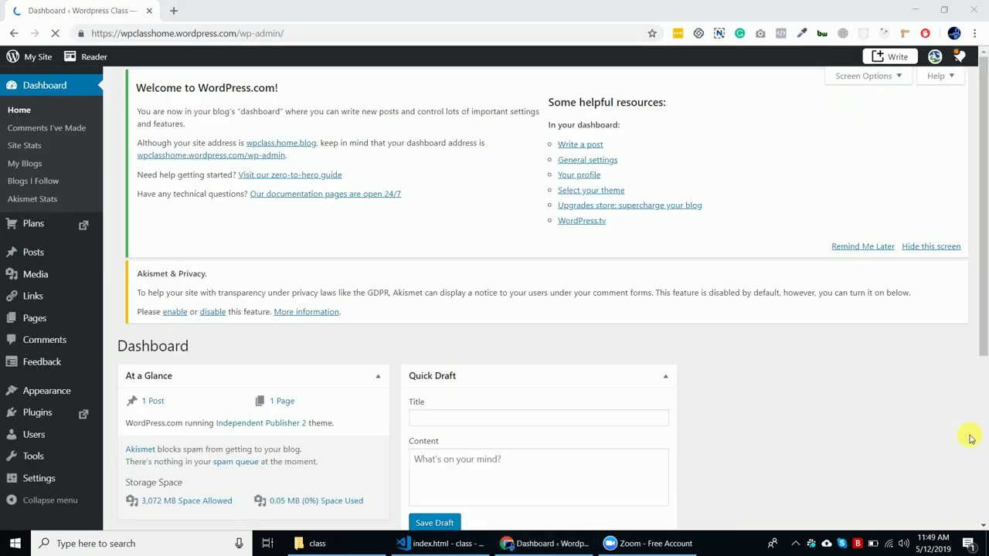
{"action": "right_click", "coordinate": [815, 544]}
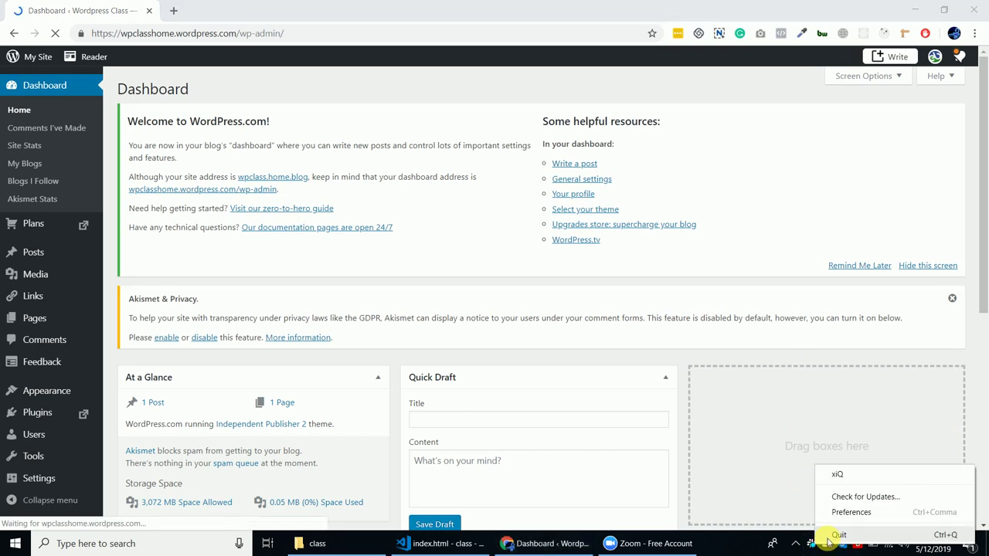
{"action": "left_click", "coordinate": [828, 534]}
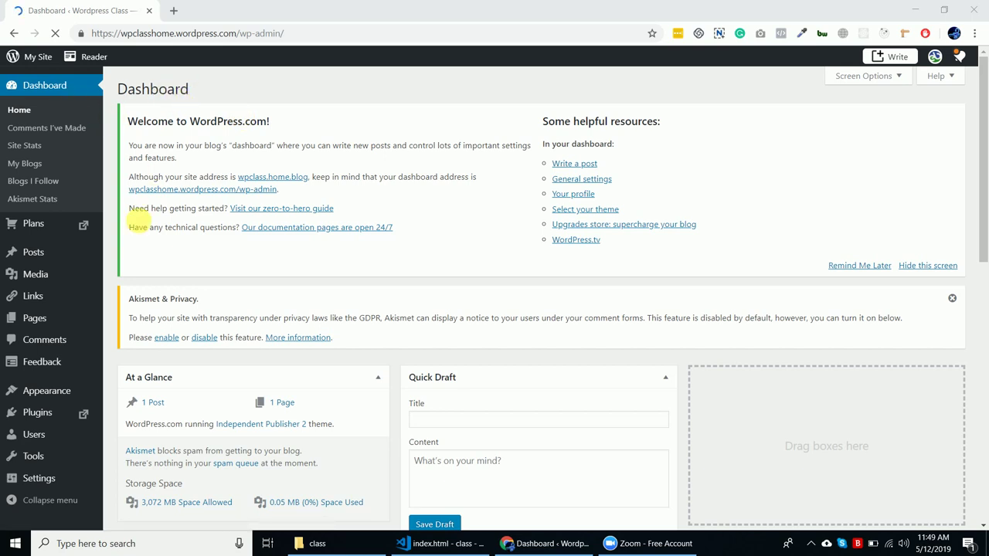
Step: Look through the admin dashboard's widgets, from At a Glance and Quick Draft down to Stats
{"action": "scroll", "coordinate": [116, 340], "scroll_direction": "down", "scroll_amount": 4}
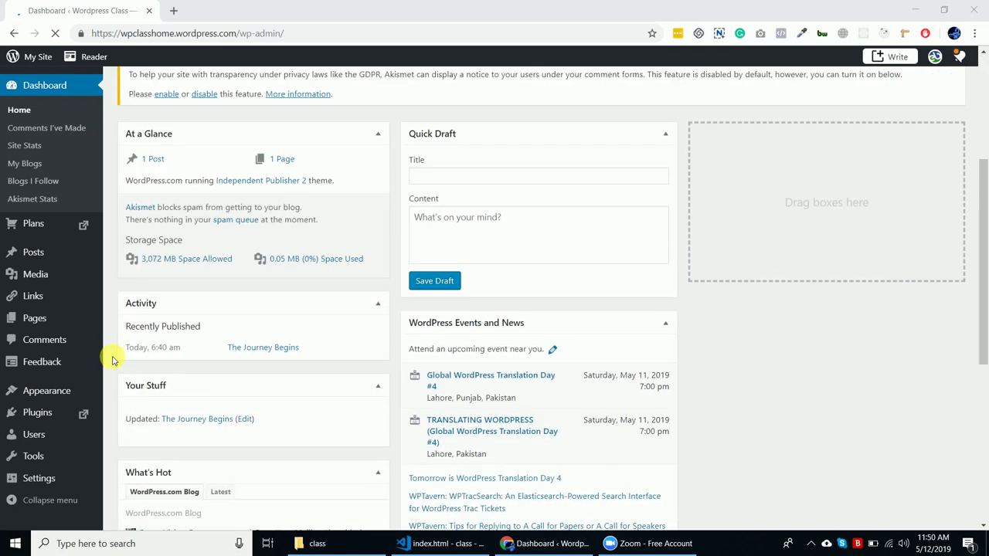
{"action": "mouse_move", "coordinate": [79, 317]}
{"action": "scroll", "coordinate": [79, 317], "scroll_direction": "down", "scroll_amount": 4}
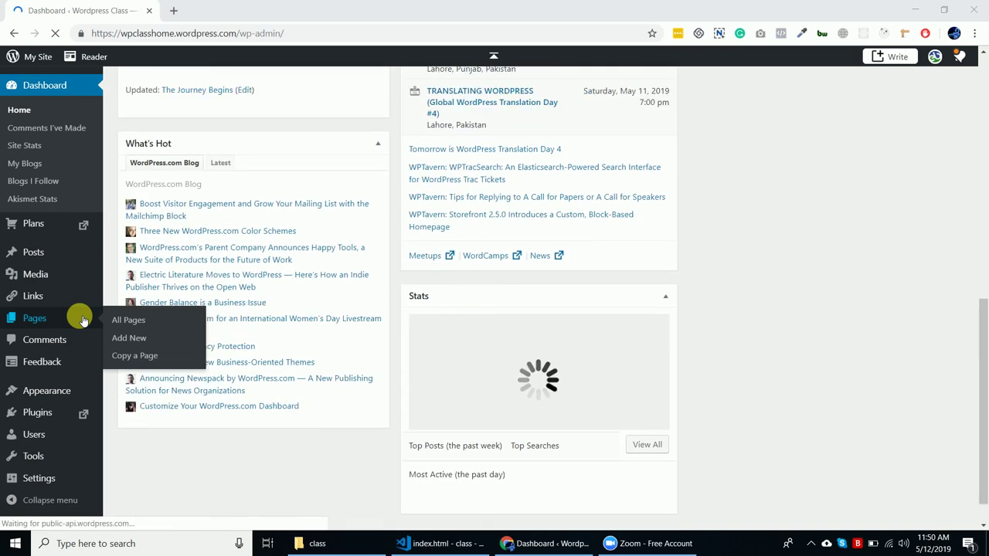
{"action": "scroll", "coordinate": [82, 319], "scroll_direction": "up", "scroll_amount": 5}
{"action": "scroll", "coordinate": [82, 319], "scroll_direction": "up", "scroll_amount": 3}
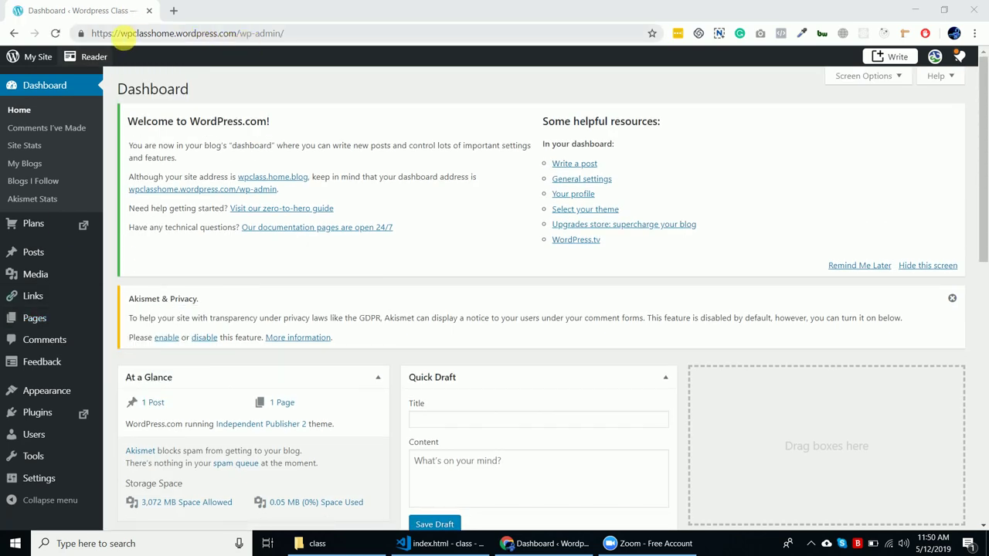
Step: Highlight the parts of the dashboard's address and open the public site wpclass.home.blog in a second browser tab
{"action": "left_click_drag", "start_coordinate": [121, 34], "coordinate": [158, 34]}
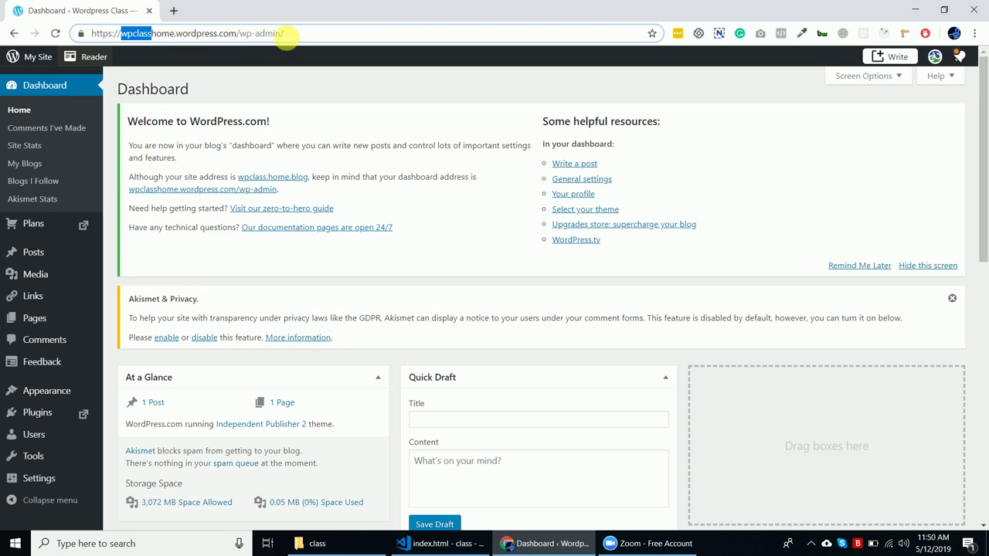
{"action": "left_click", "coordinate": [295, 34]}
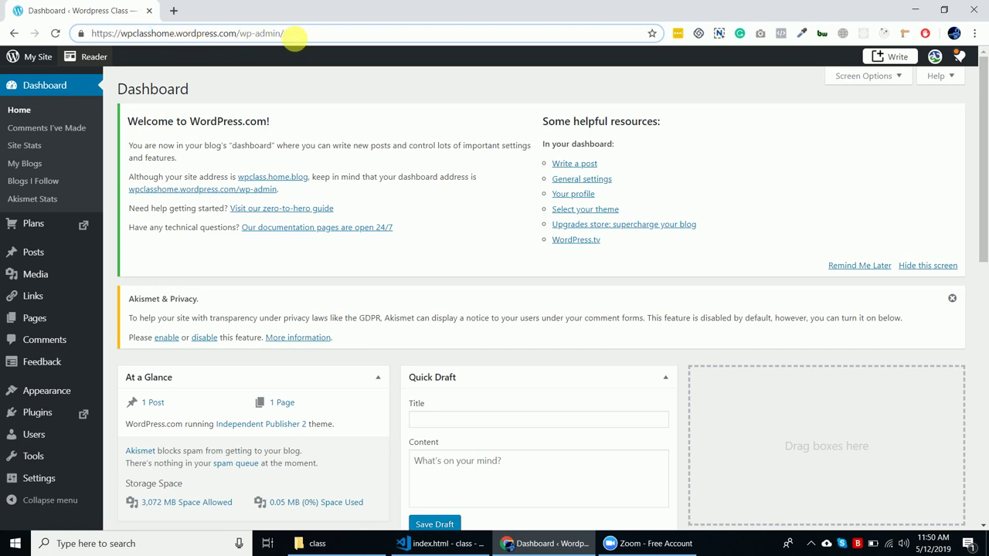
{"action": "left_click_drag", "start_coordinate": [295, 34], "coordinate": [84, 33]}
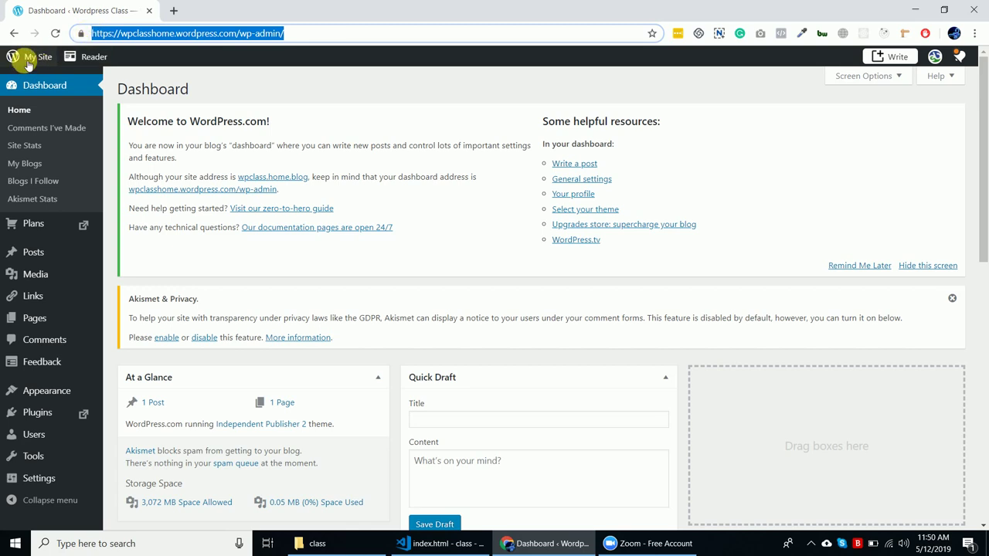
{"action": "left_click", "coordinate": [283, 34]}
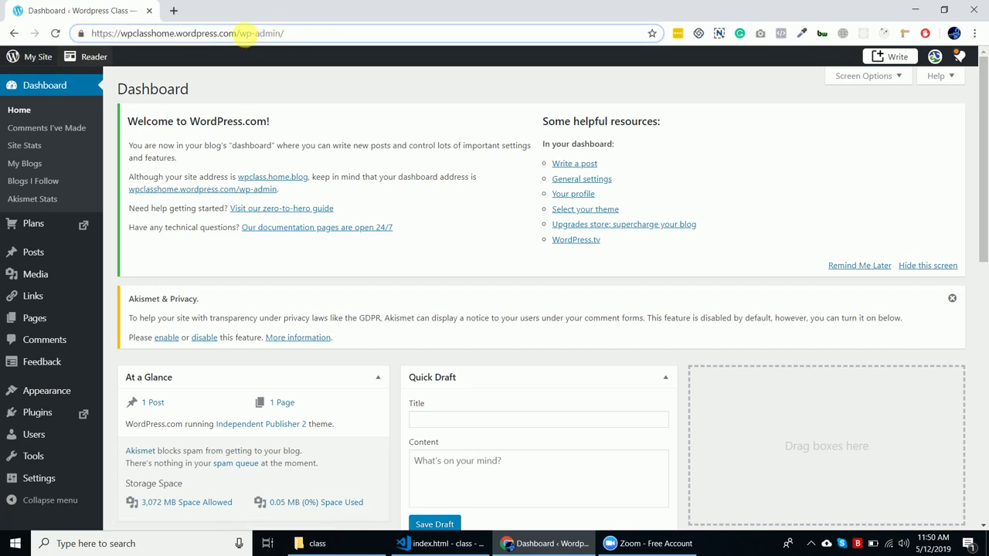
{"action": "left_click_drag", "start_coordinate": [242, 34], "coordinate": [174, 10]}
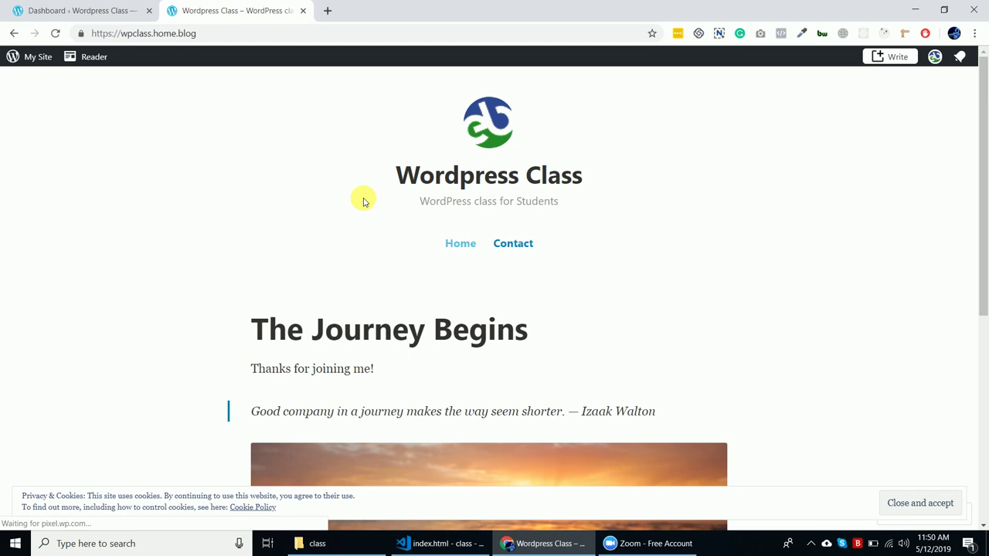
Step: Compare the dashboard tab with the public site tab, checking the site's address and its home page content
{"action": "left_click", "coordinate": [108, 11]}
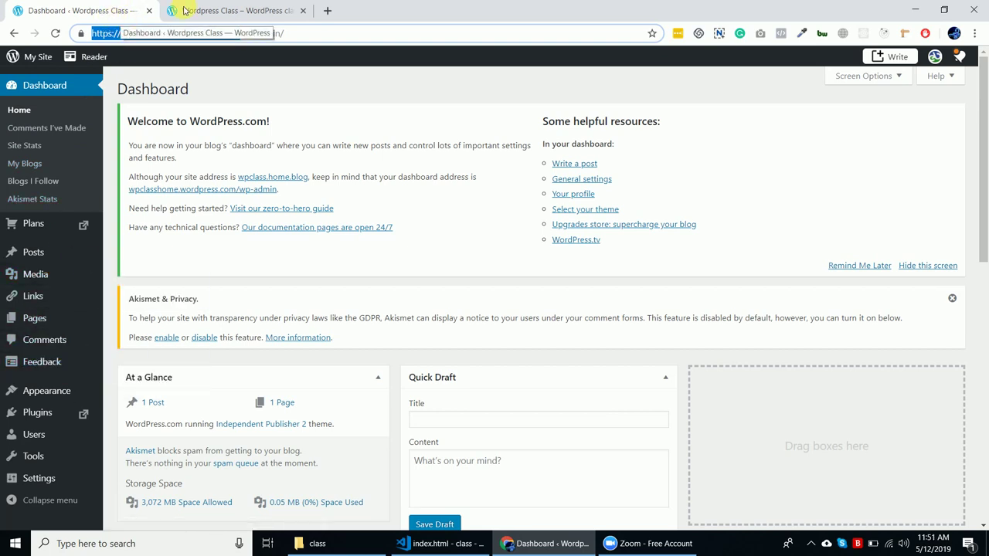
{"action": "left_click", "coordinate": [212, 11]}
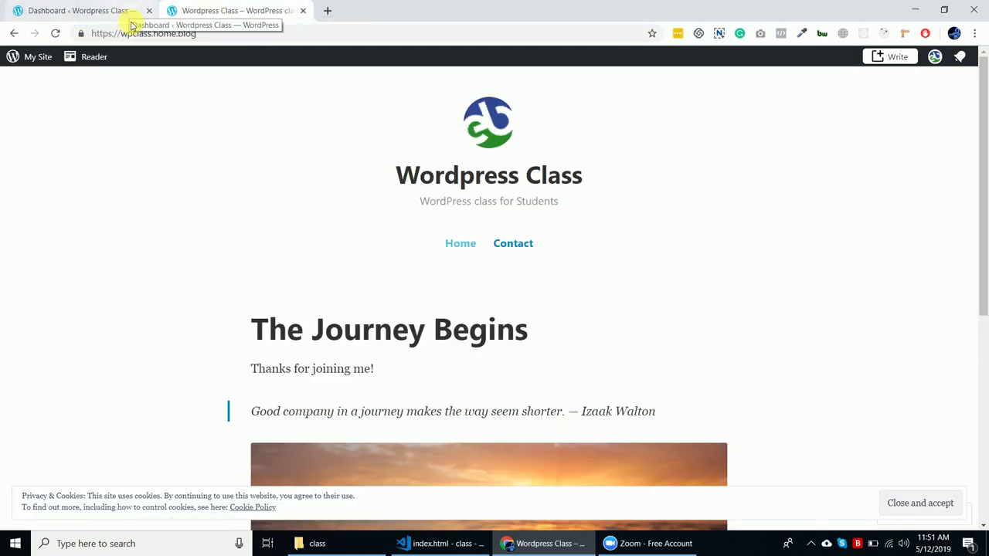
{"action": "left_click", "coordinate": [208, 39]}
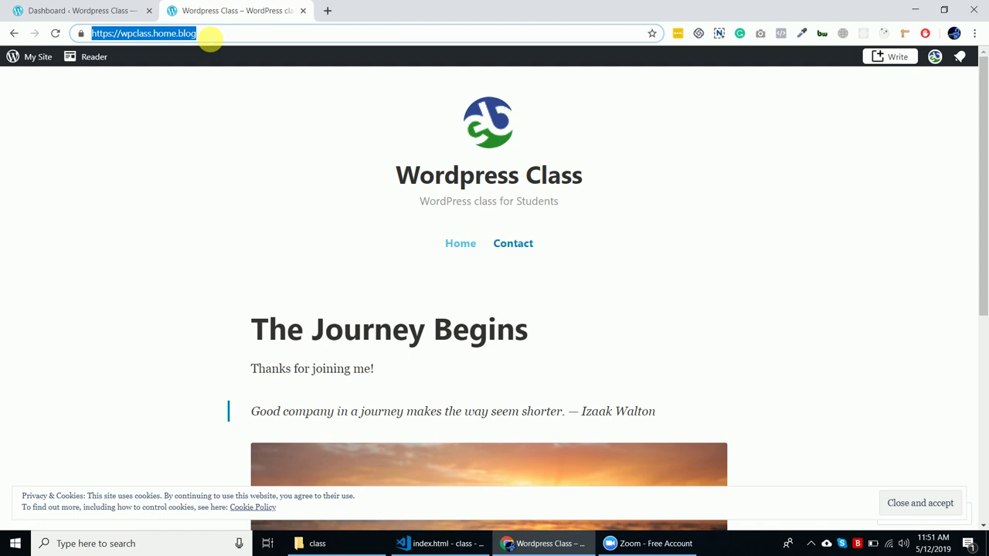
{"action": "scroll", "coordinate": [319, 232], "scroll_direction": "down", "scroll_amount": 5}
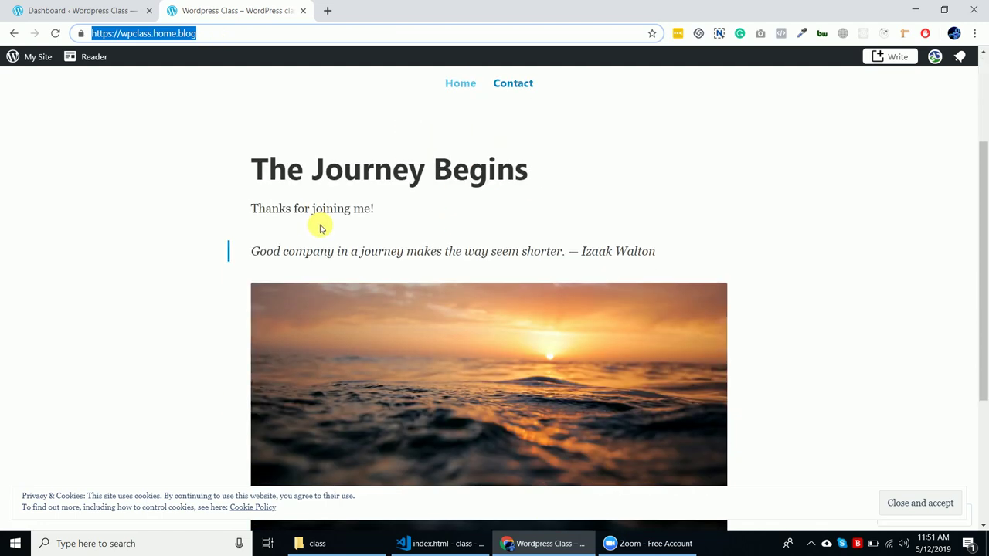
{"action": "left_click", "coordinate": [205, 33]}
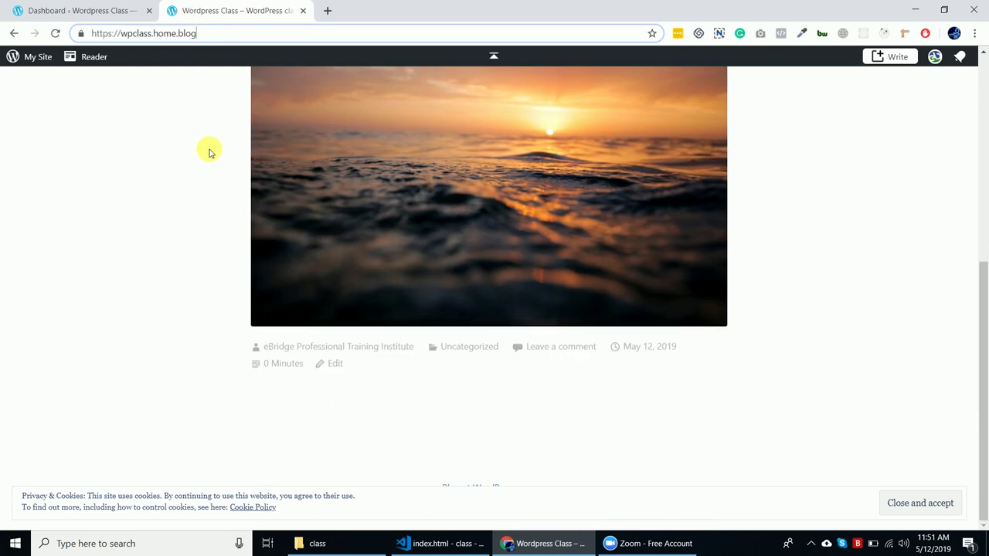
{"action": "scroll", "coordinate": [208, 151], "scroll_direction": "up", "scroll_amount": 5}
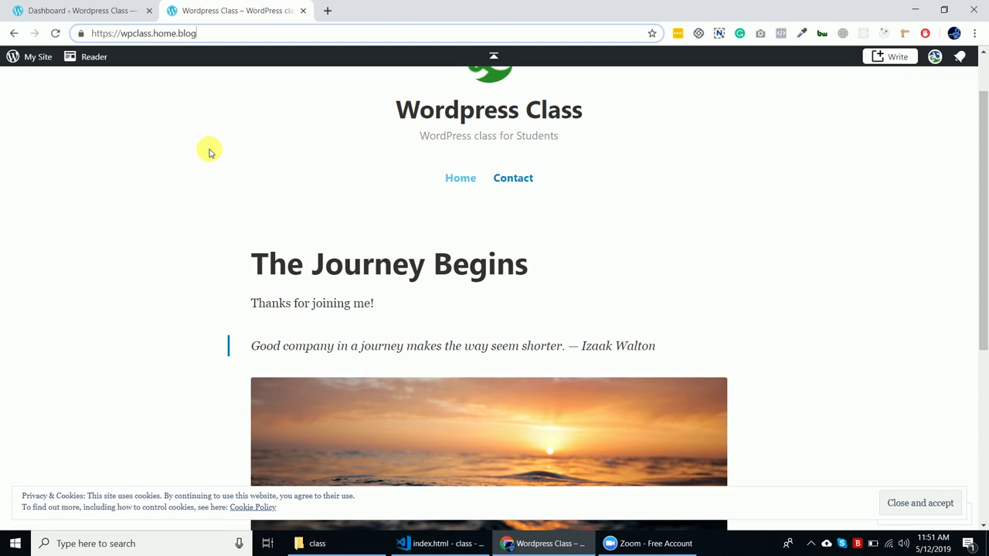
{"action": "left_click", "coordinate": [78, 11]}
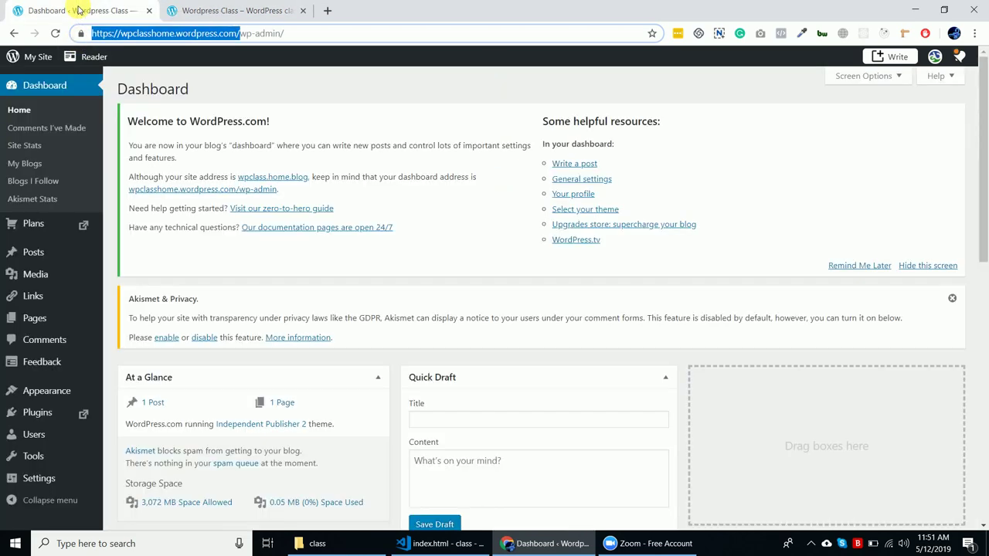
{"action": "left_click", "coordinate": [194, 11]}
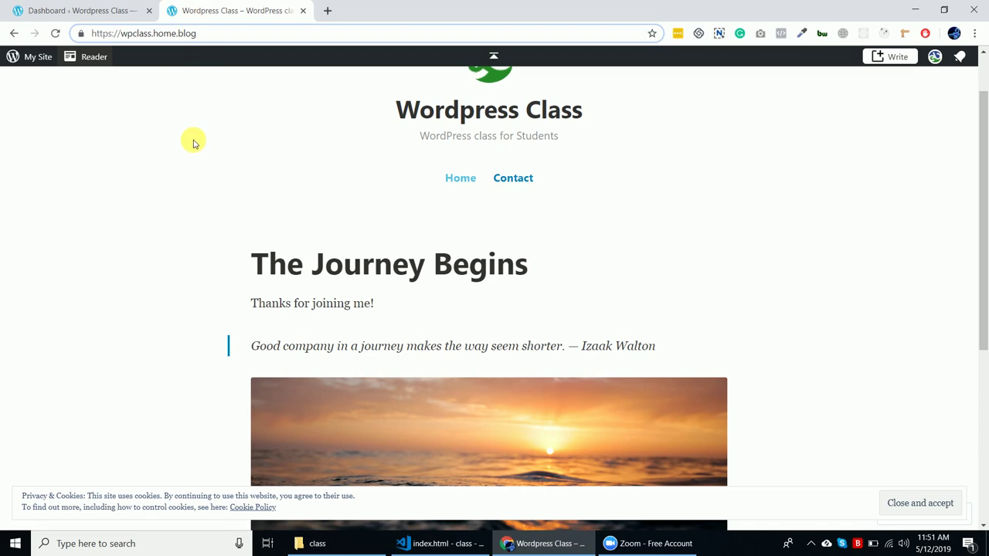
{"action": "left_click_drag", "start_coordinate": [201, 40], "coordinate": [80, 35]}
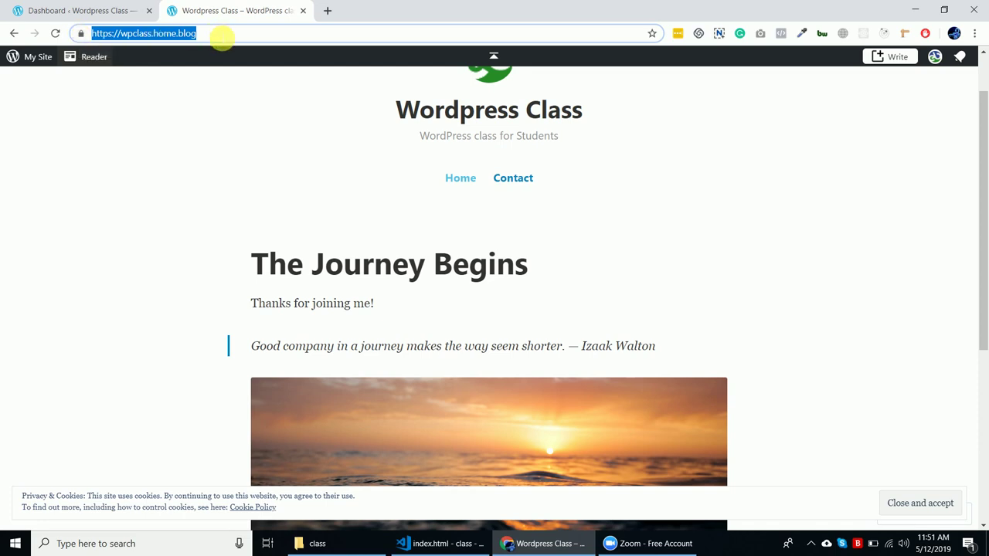
{"action": "left_click", "coordinate": [222, 40]}
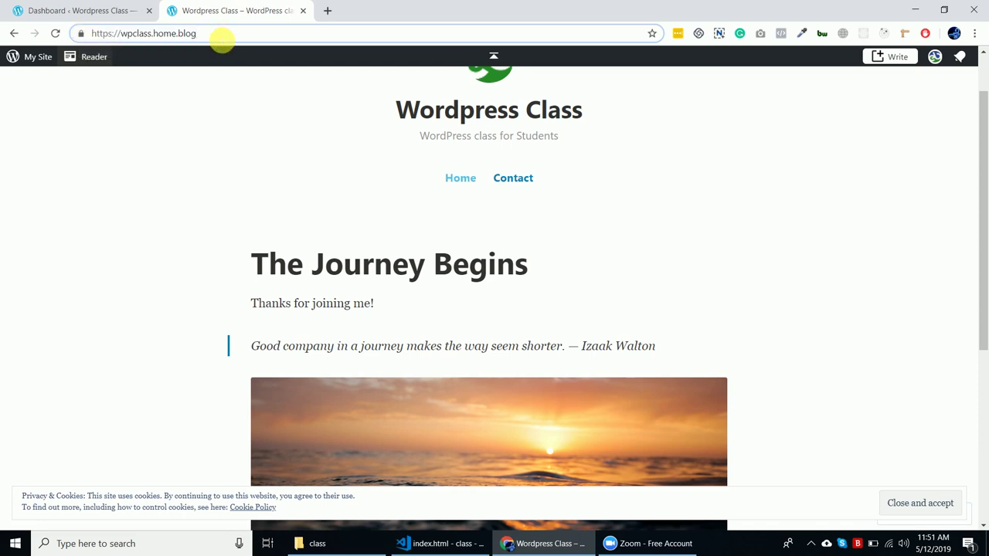
{"action": "left_click_drag", "start_coordinate": [207, 33], "coordinate": [93, 34]}
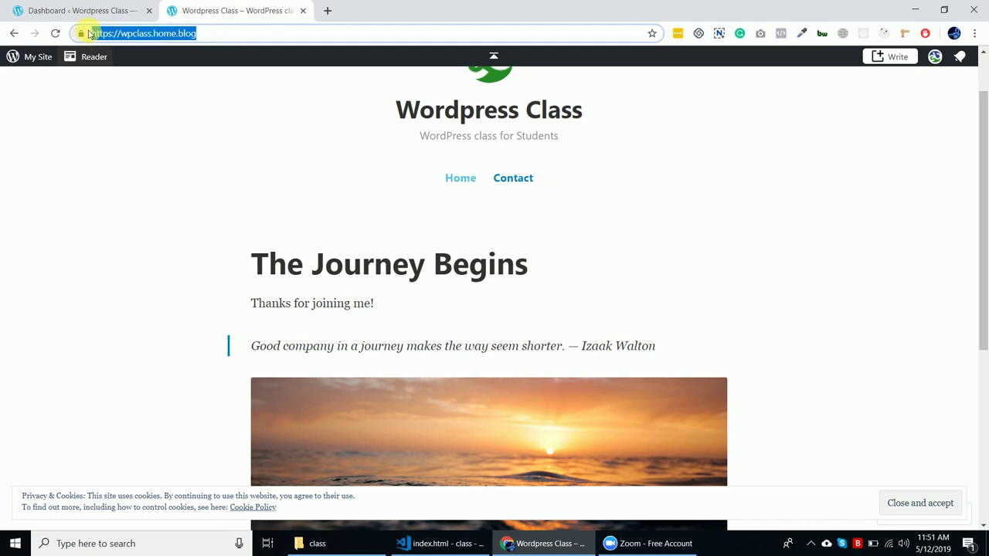